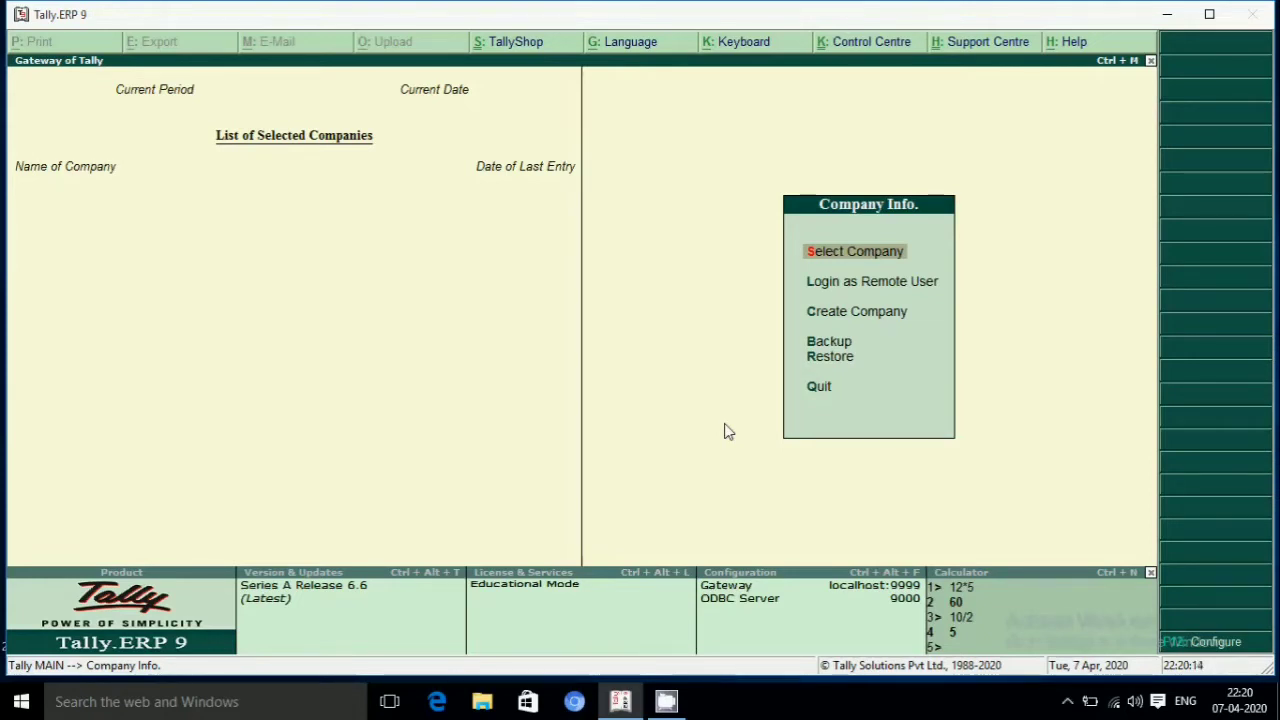
Load TESTCOMPANY from the List of Companies via Select Company.
key(Return)
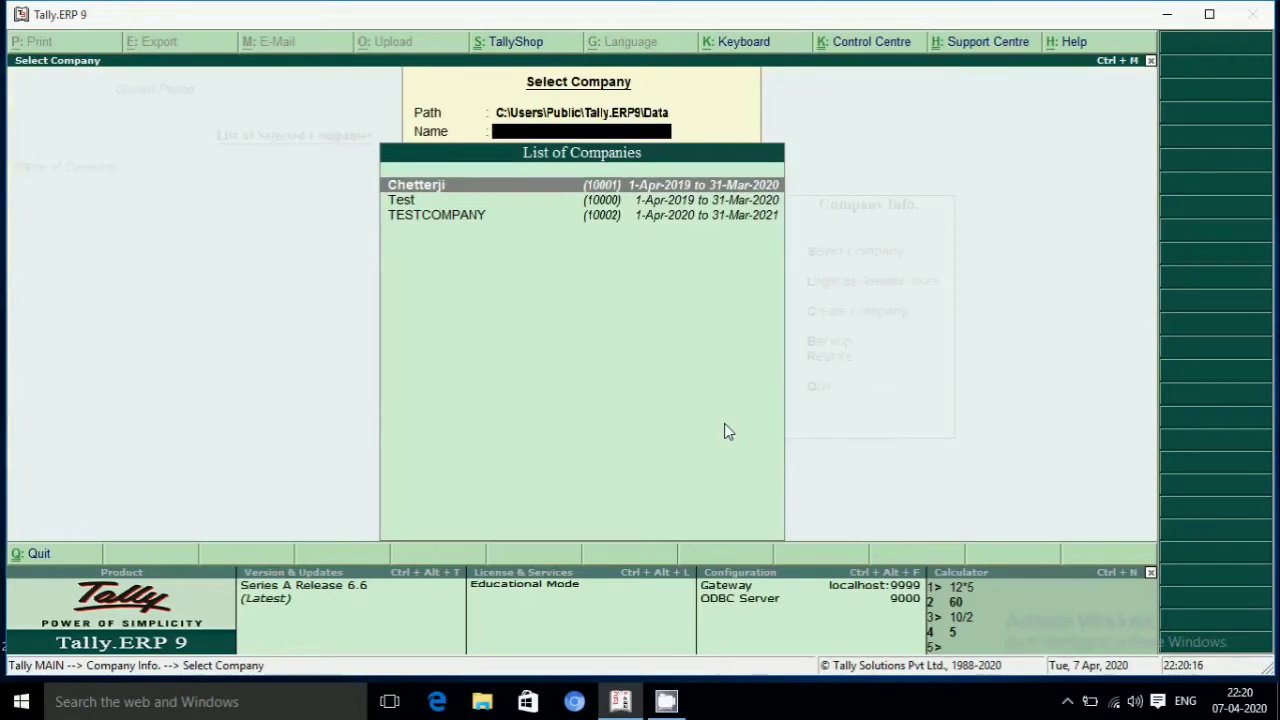
key(Down)
key(Down)
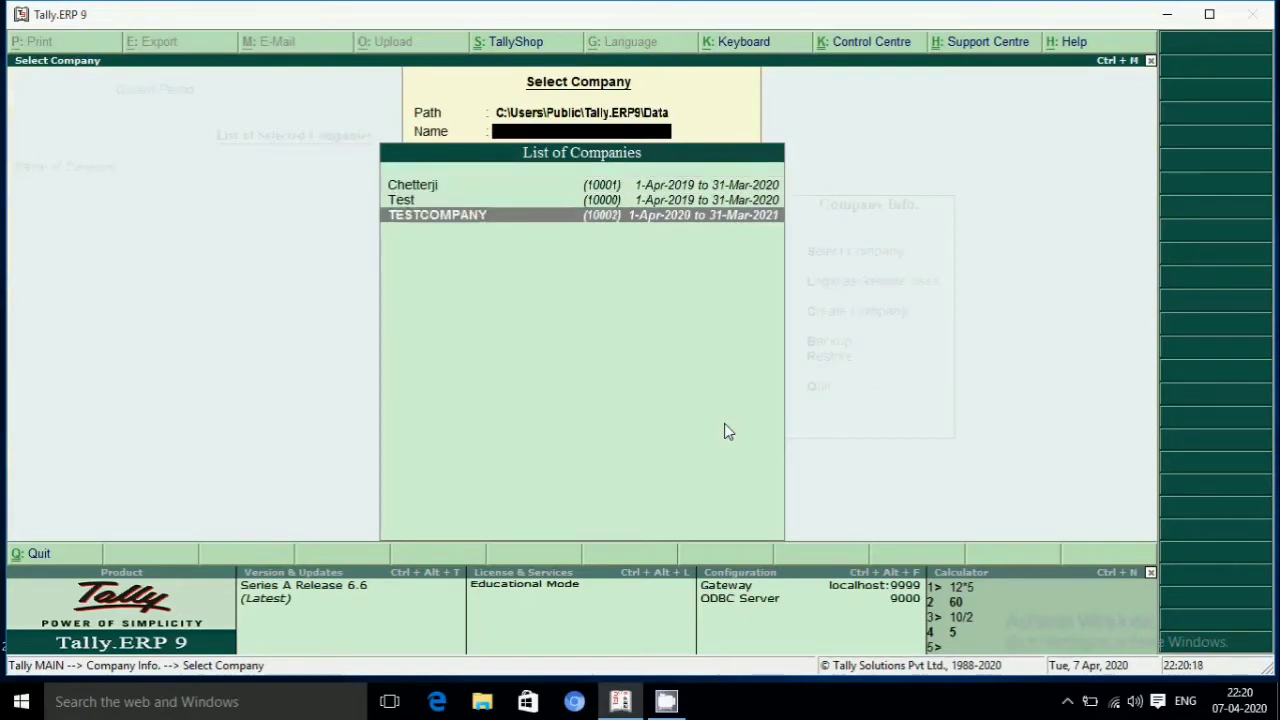
key(Return)
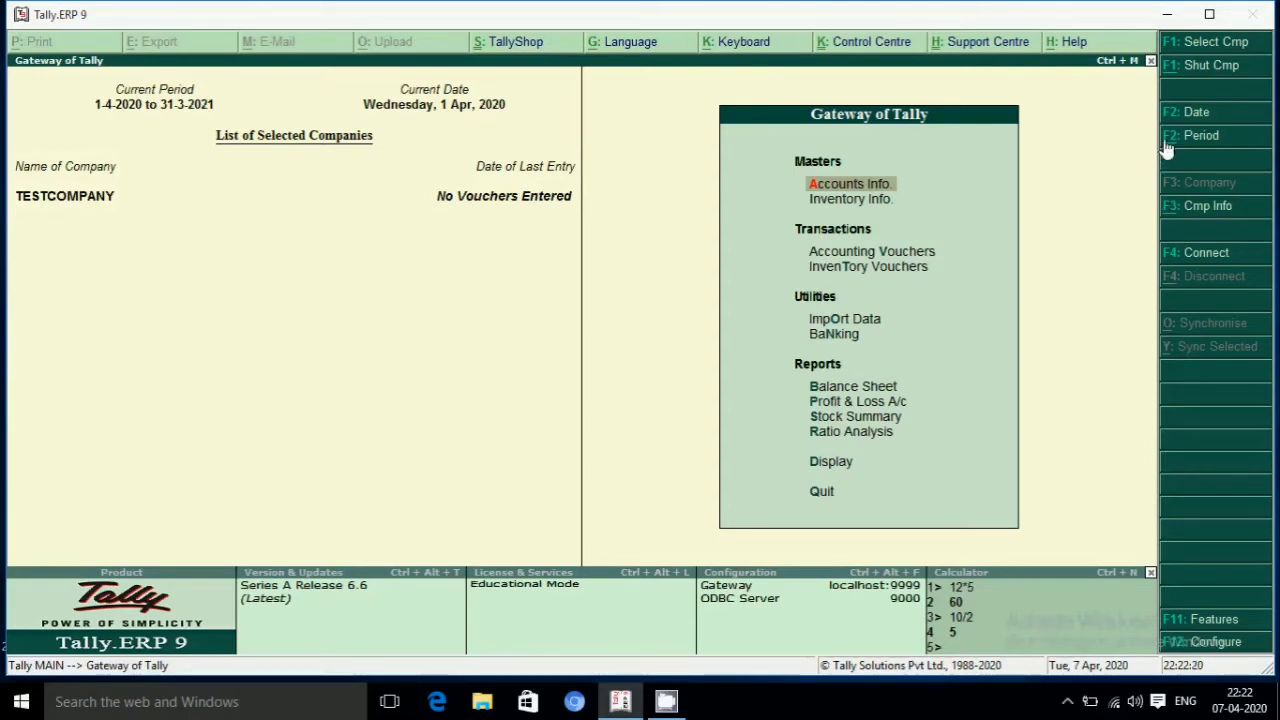
Open TESTCOMPANY in Company Alteration from the Company Info menu.
click(1193, 210)
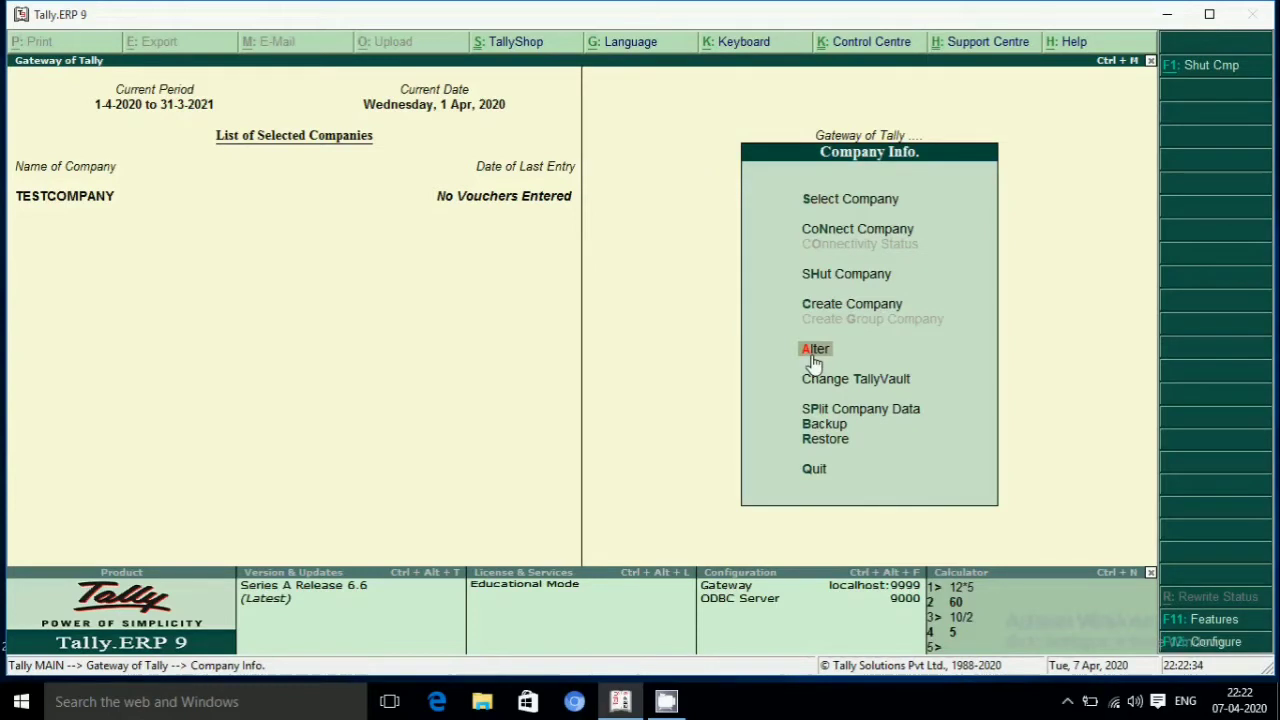
click(814, 352)
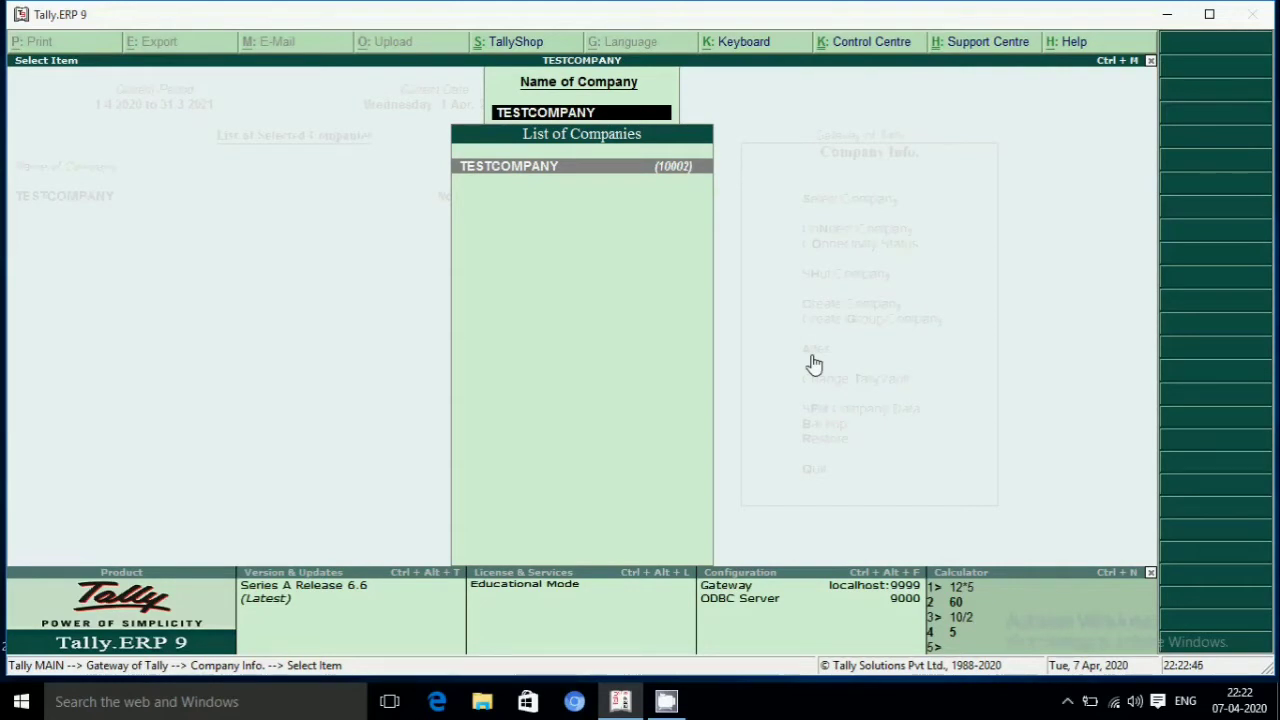
key(Return)
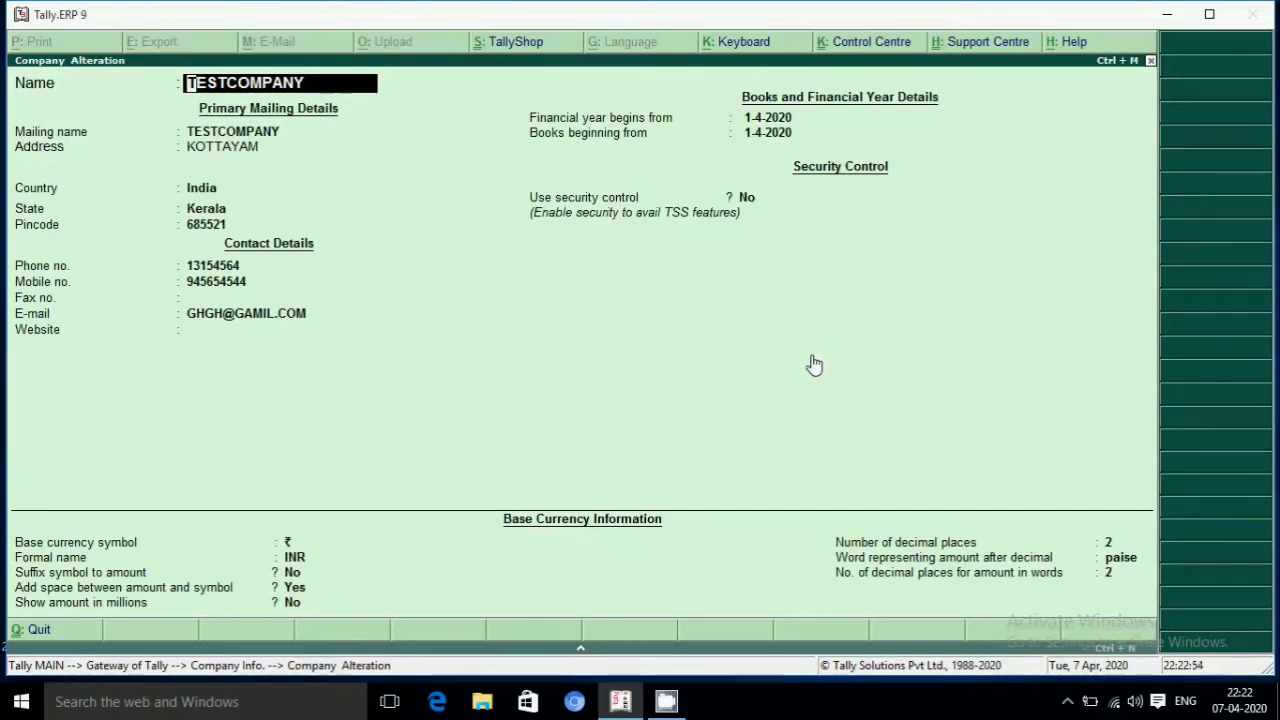
Set Use security control to Yes for TESTCOMPANY.
key(Return)
key(Return)
key(Return)
key(Return)
key(Return)
key(Return)
key(Return)
key(Return)
key(Return)
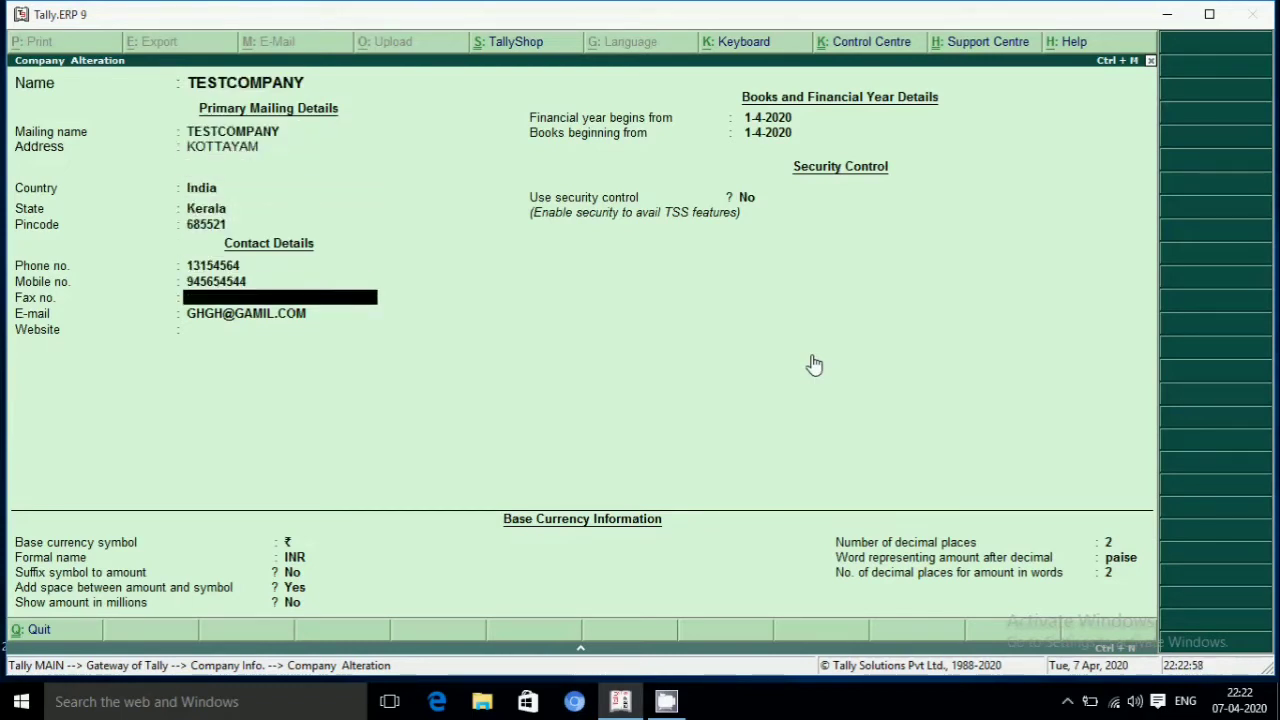
key(Return)
key(Return)
key(Return)
key(Return)
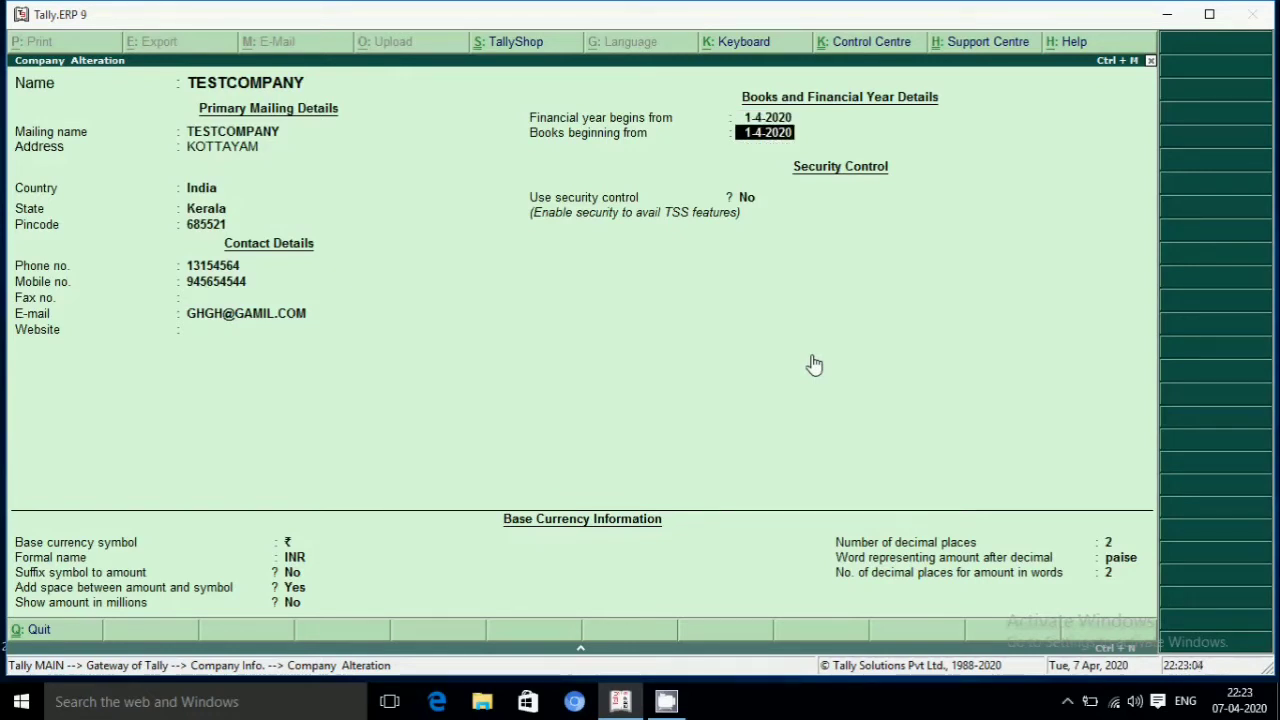
key(Return)
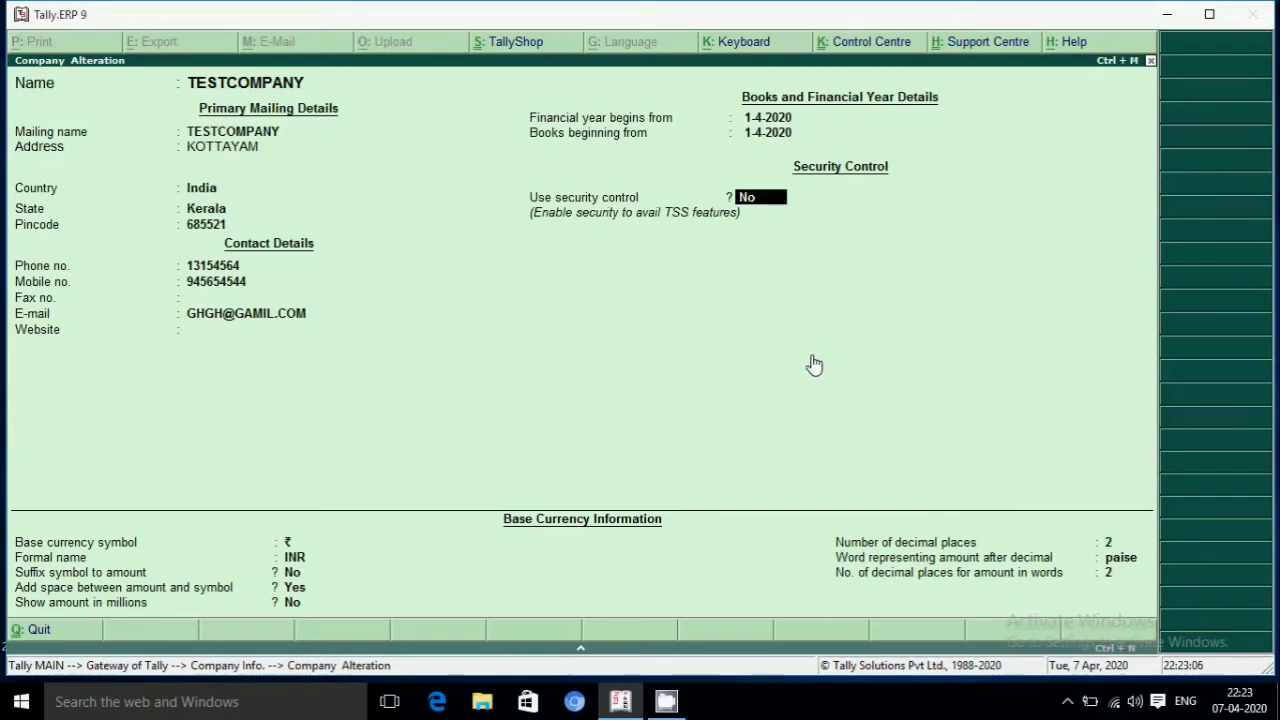
text(y)
key(Return)
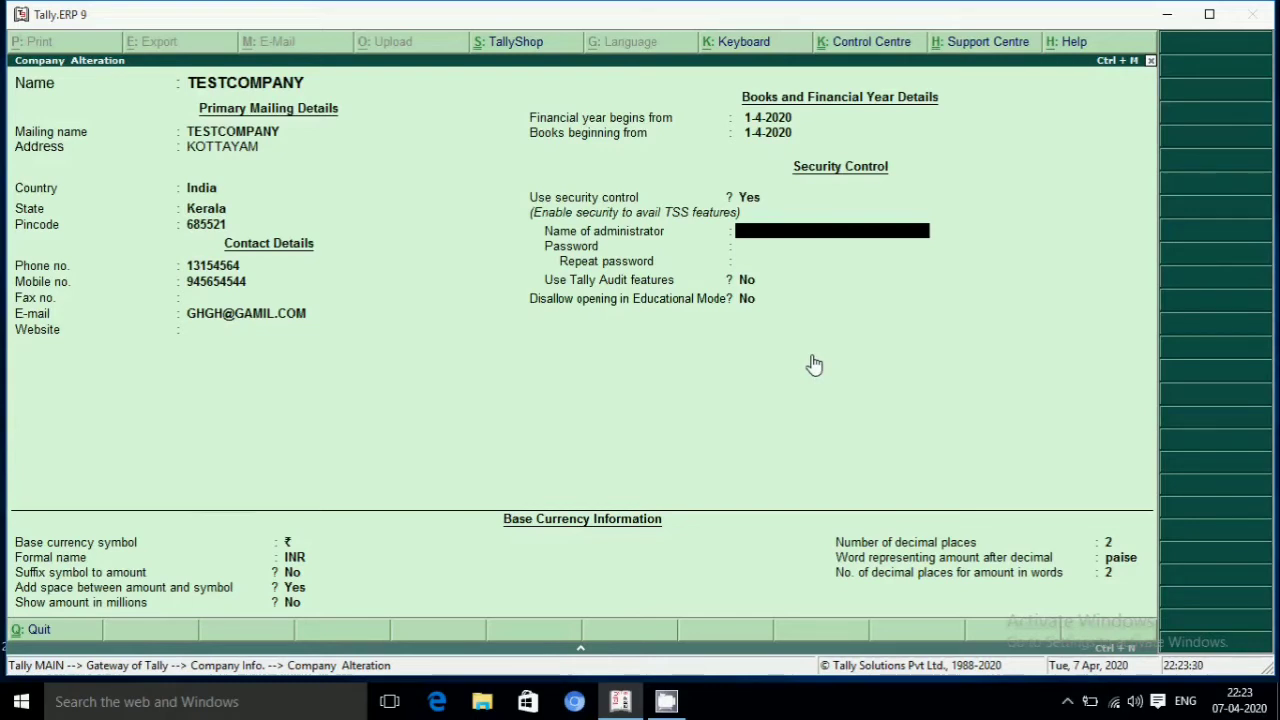
Enter TEST as the administrator name, then type the password and repeat it.
text(M)
key(BackSpace)
text(TEST)
key(Return)
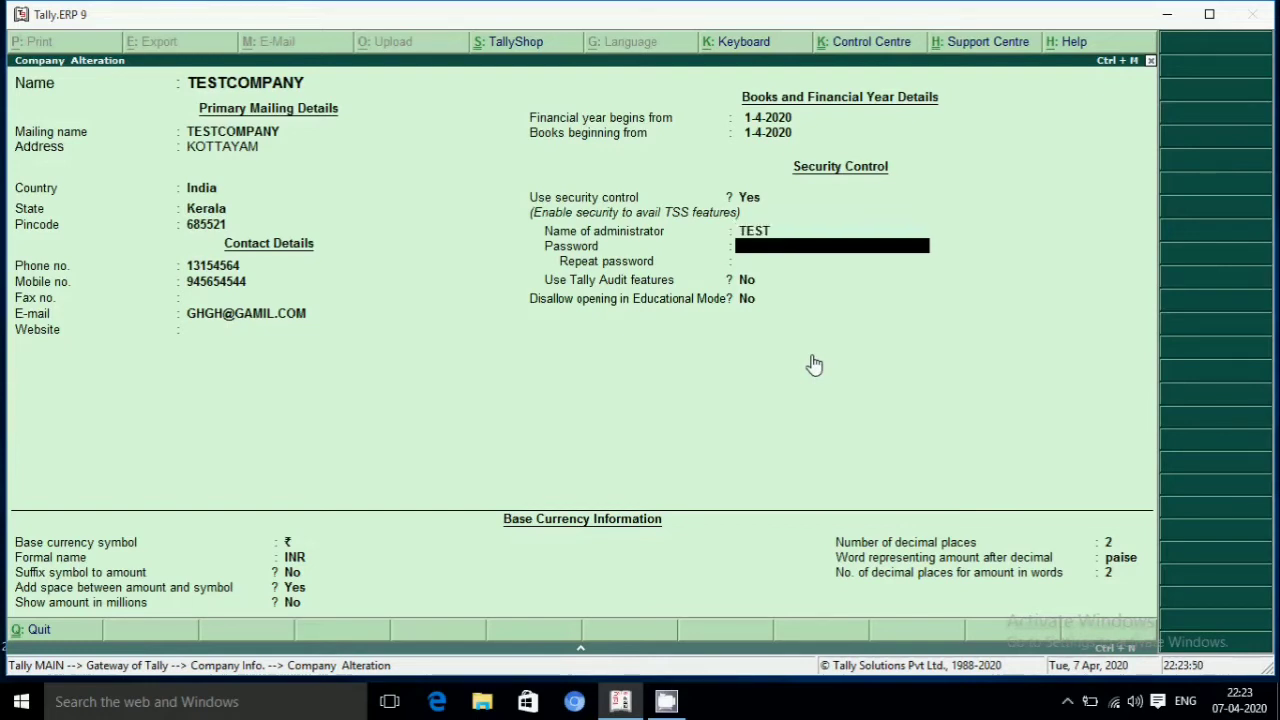
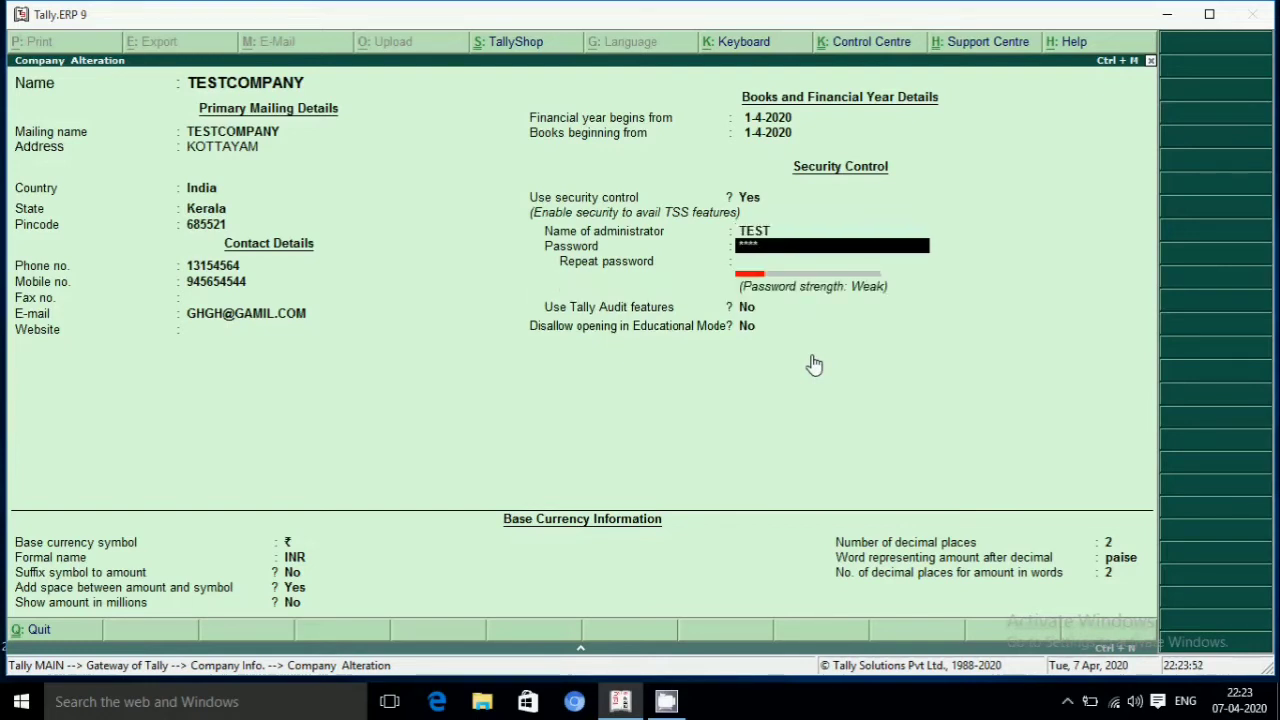
key(Return)
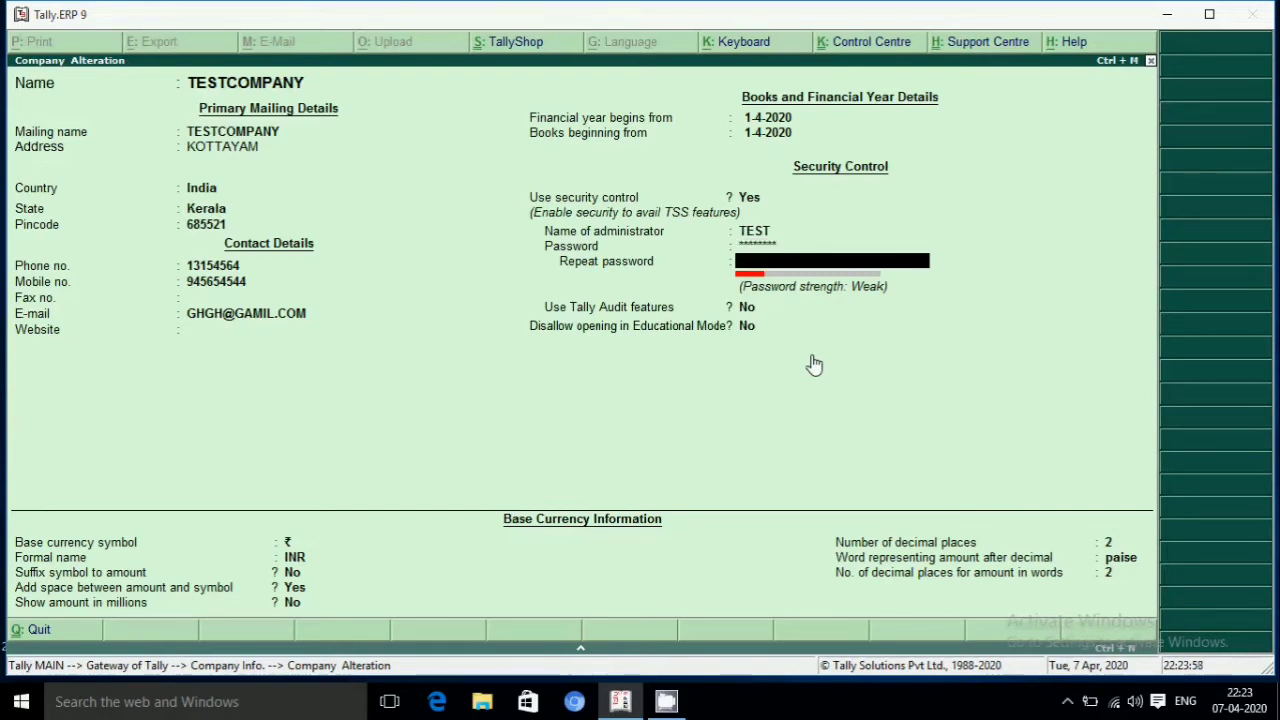
key(Return)
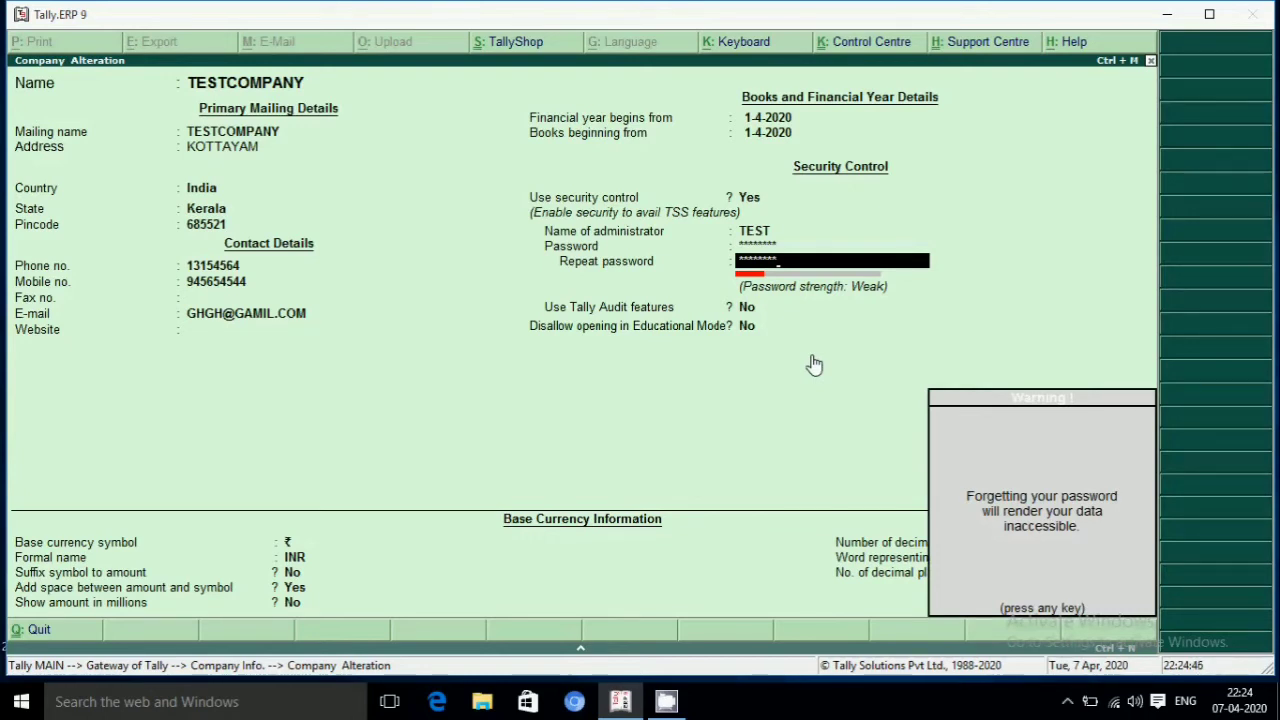
Dismiss the warning that a forgotten password makes data inaccessible.
key(Return)
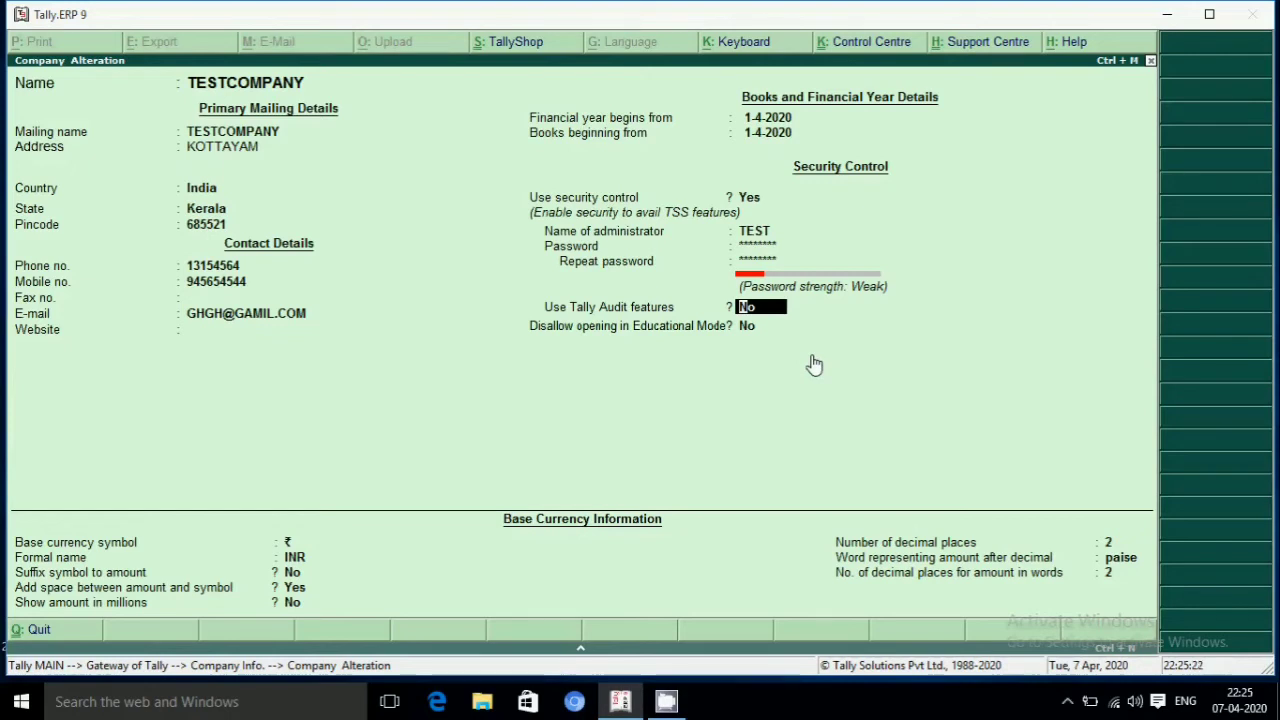
Accept the TESTCOMPANY alteration with Y after the remaining fields.
key(Return)
key(Return)
key(Return)
key(Return)
key(Return)
key(Return)
key(Return)
key(Return)
key(Return)
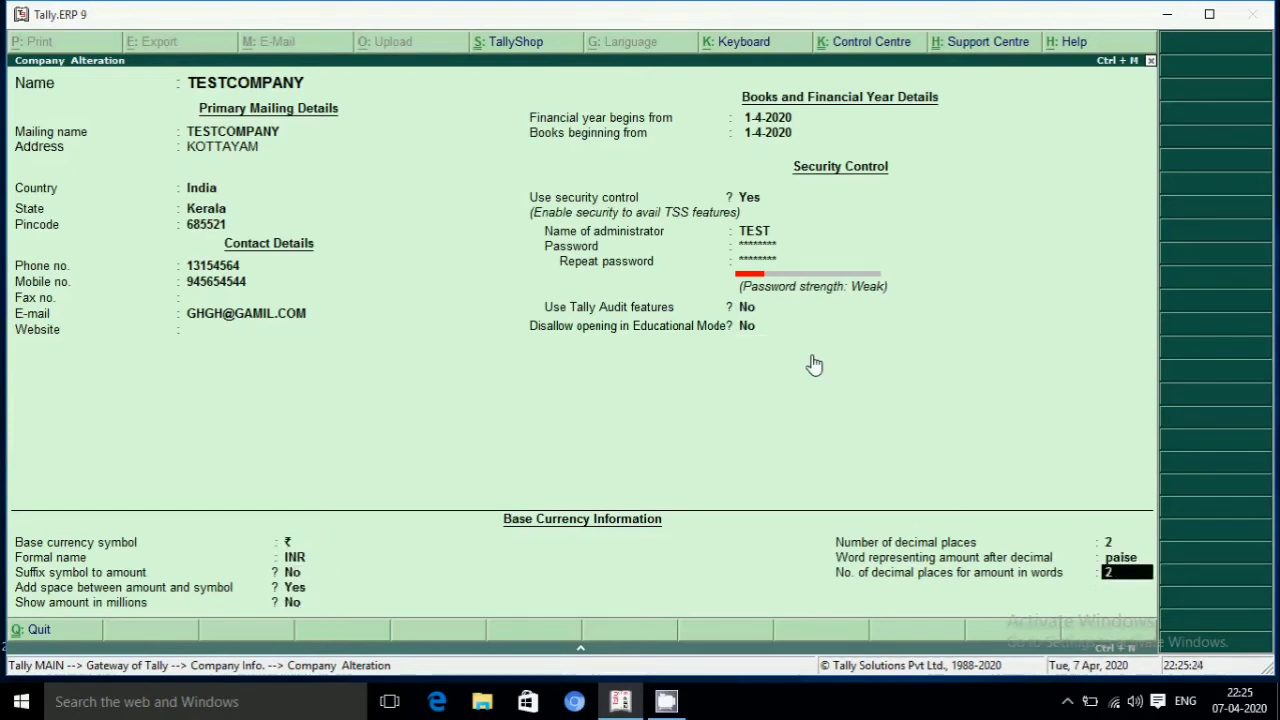
key(Return)
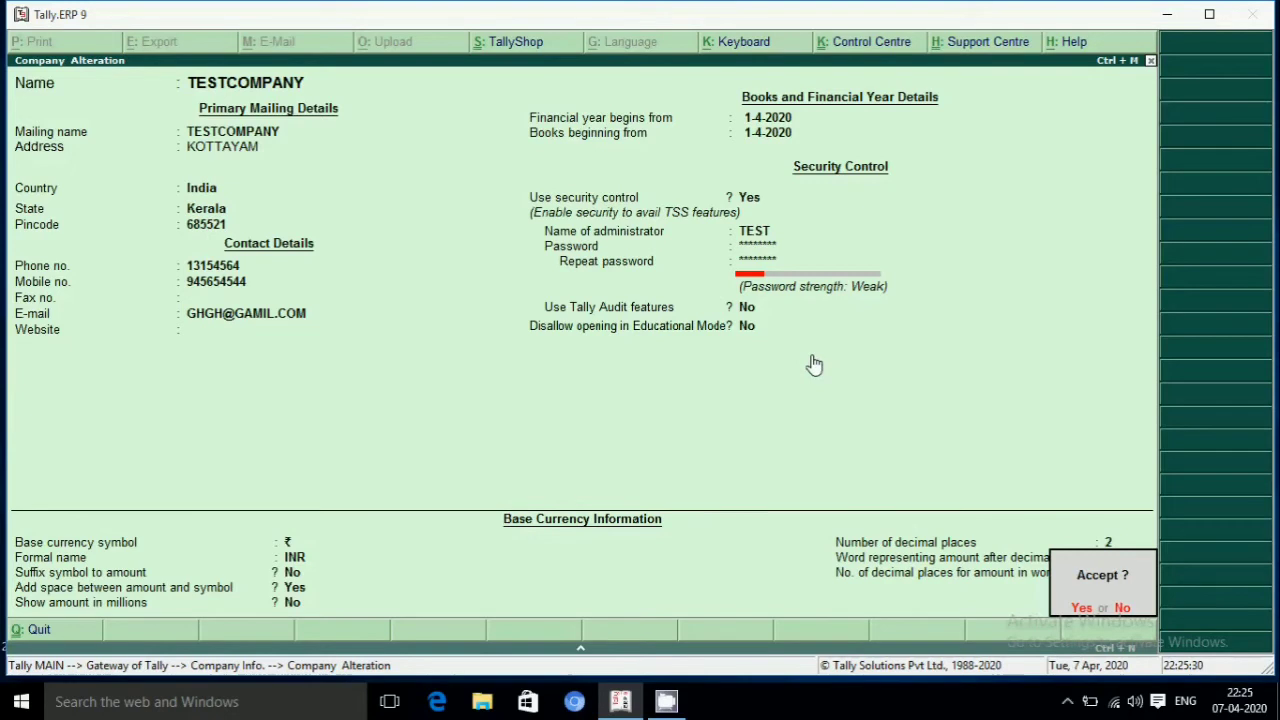
key(y)
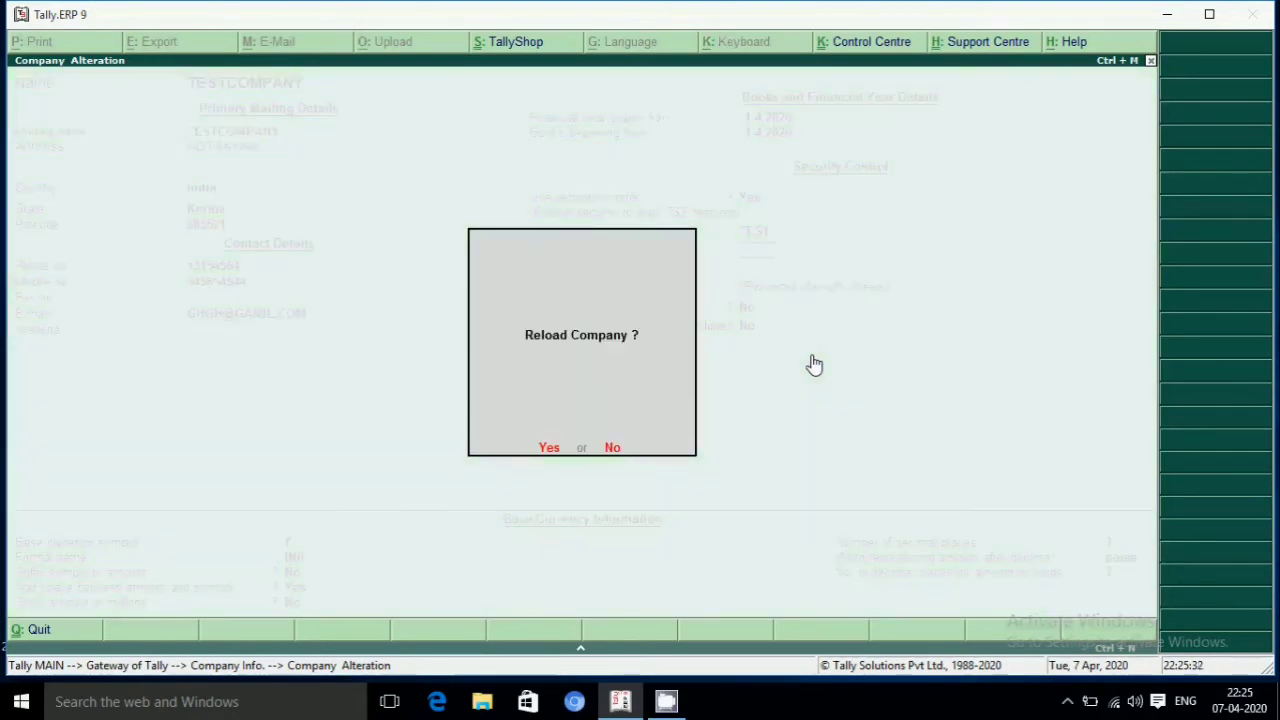
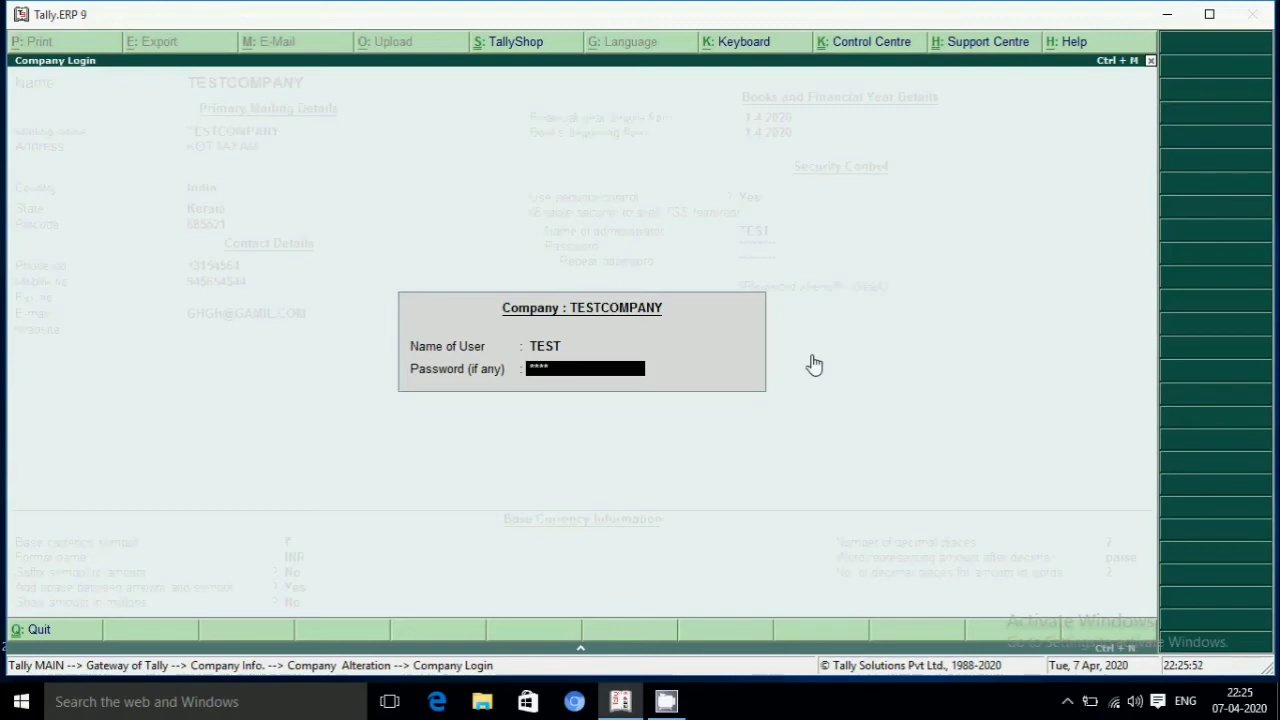
Log in with the password, open TESTCOMPANY's alteration details, then quit back to the Gateway of Tally.
key(Return)
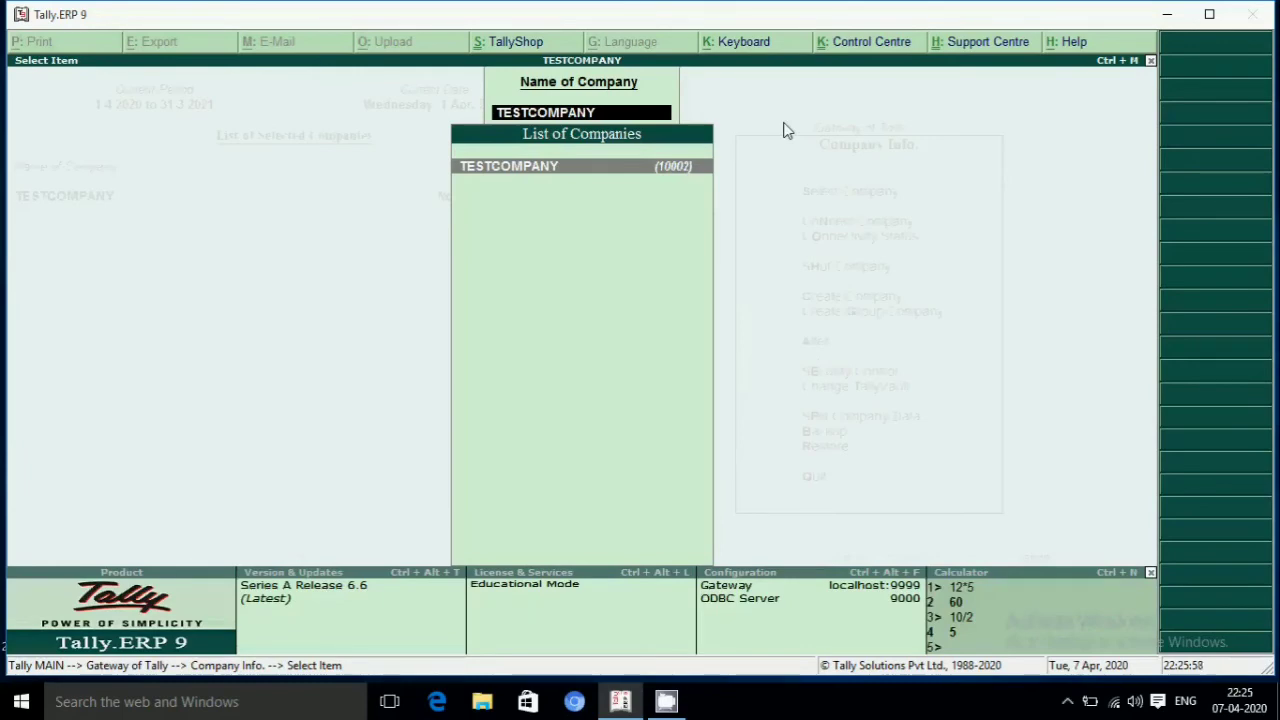
key(Return)
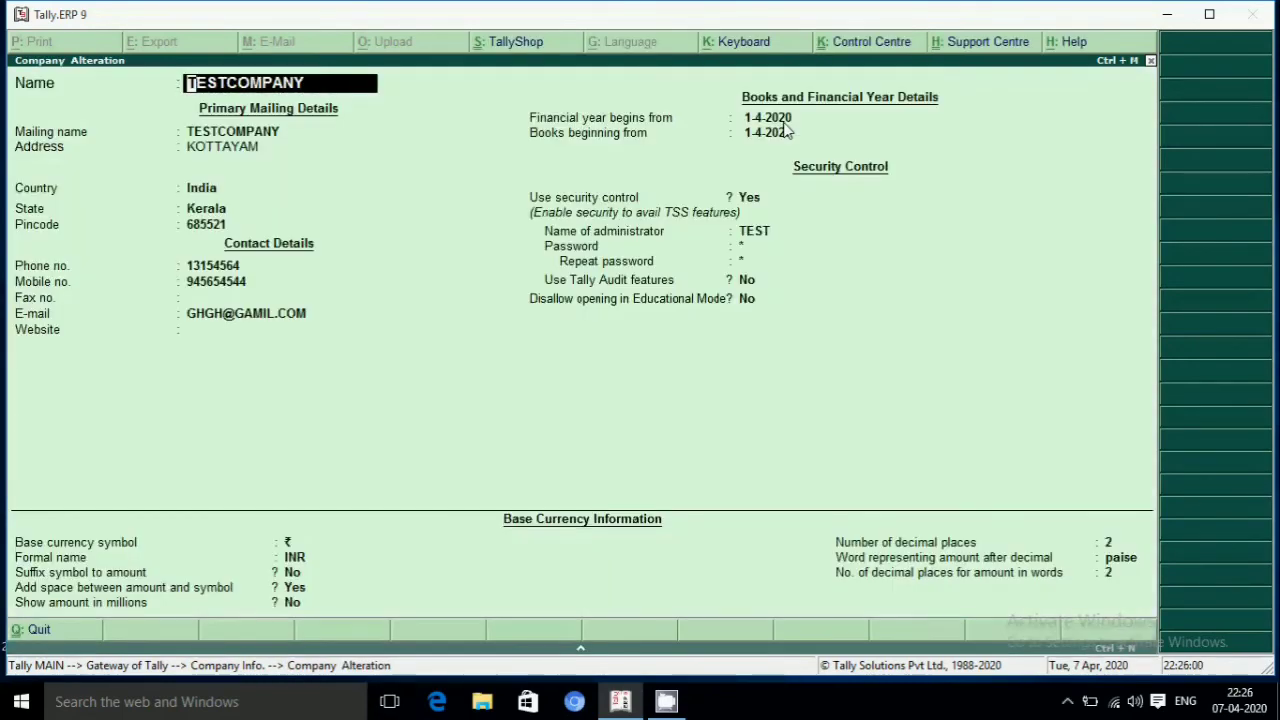
key(Escape)
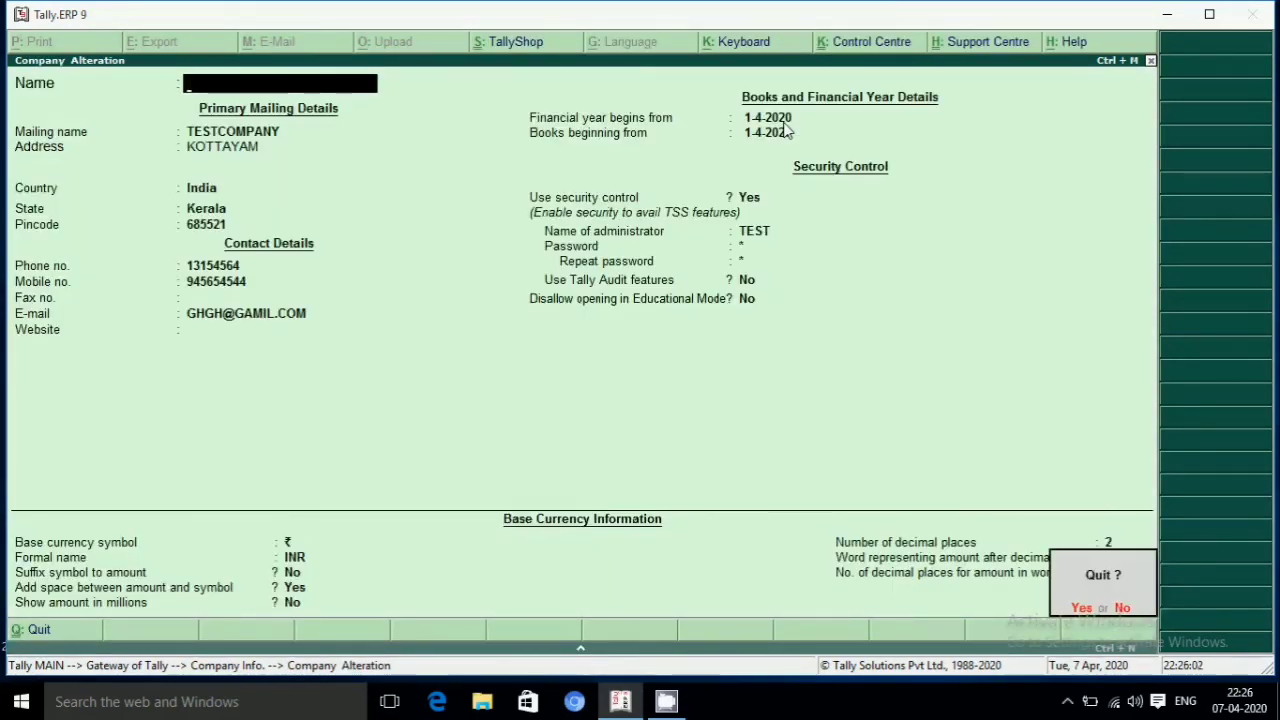
key(y)
key(Escape)
key(Escape)
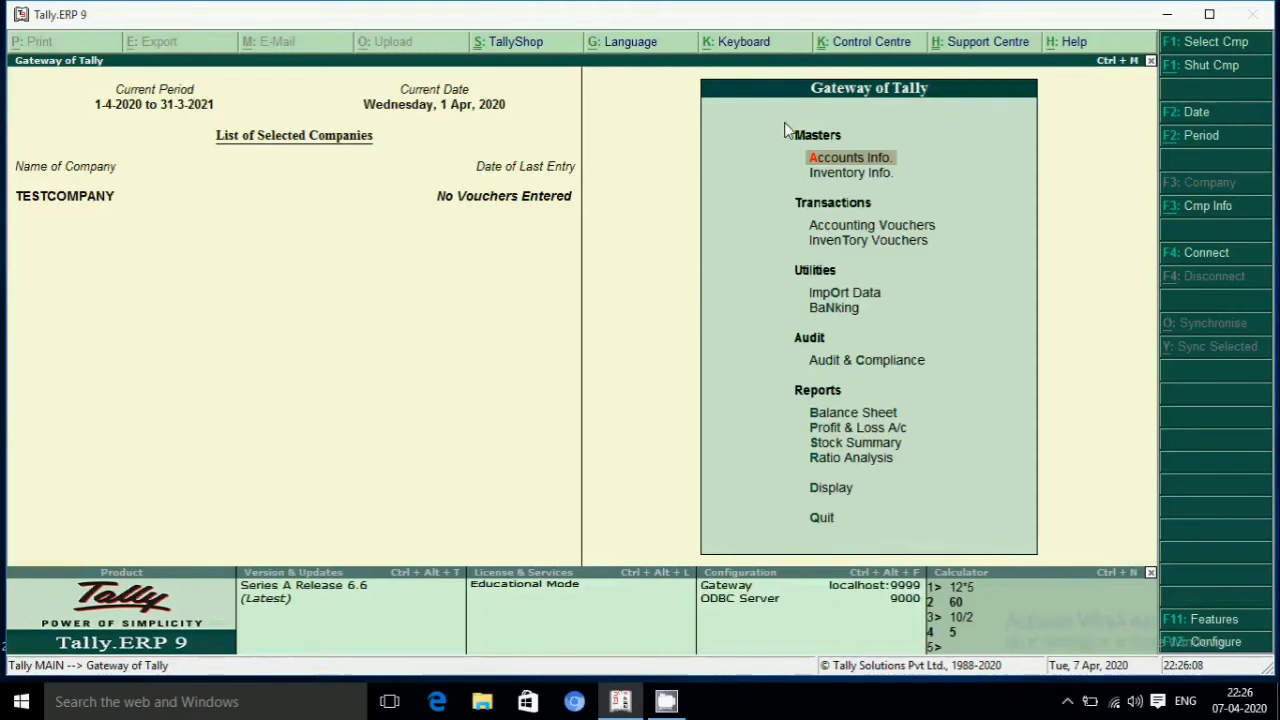
Shut the loaded company and pick TESTCOMPANY again from the Select Company list.
click(1212, 70)
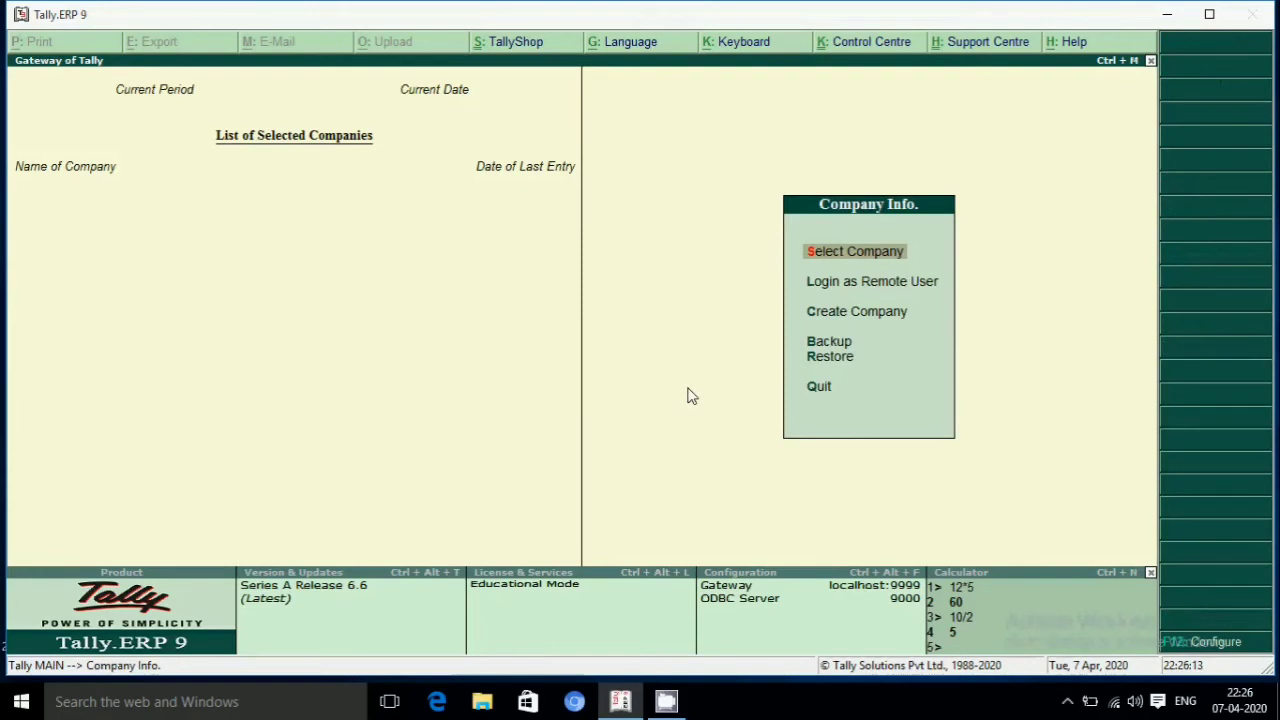
key(Return)
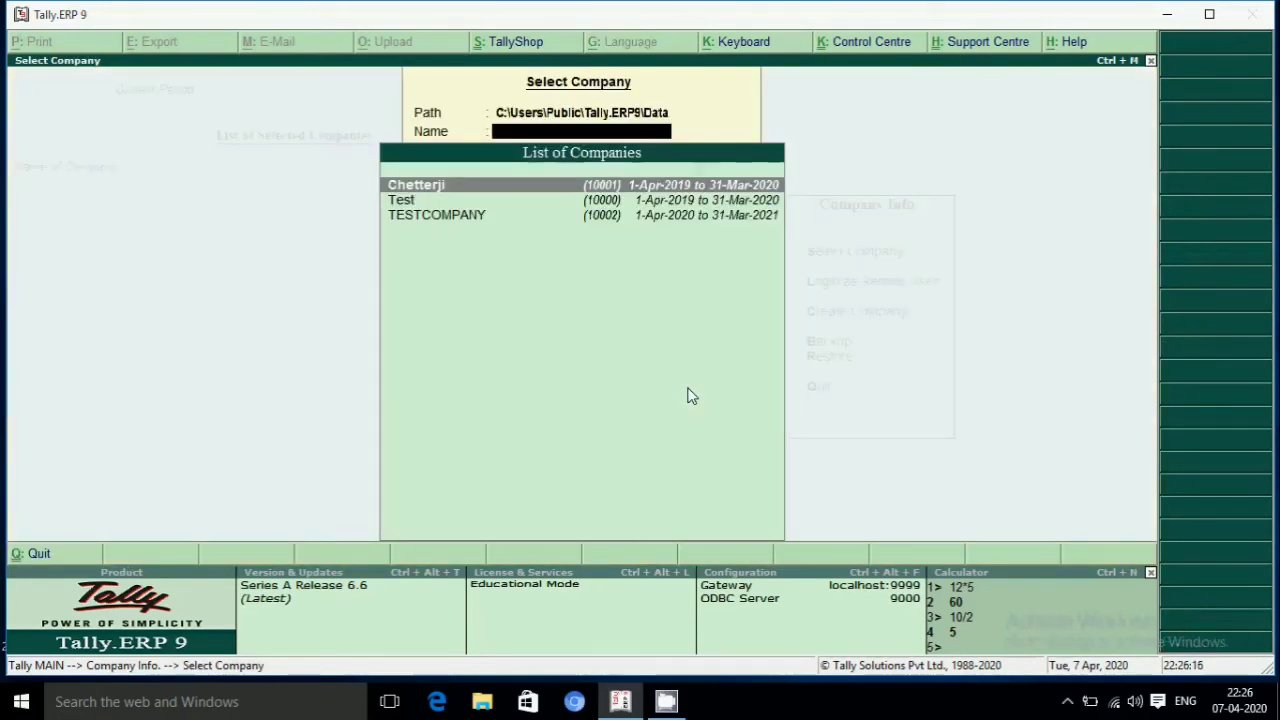
key(Down)
key(Down)
key(Return)
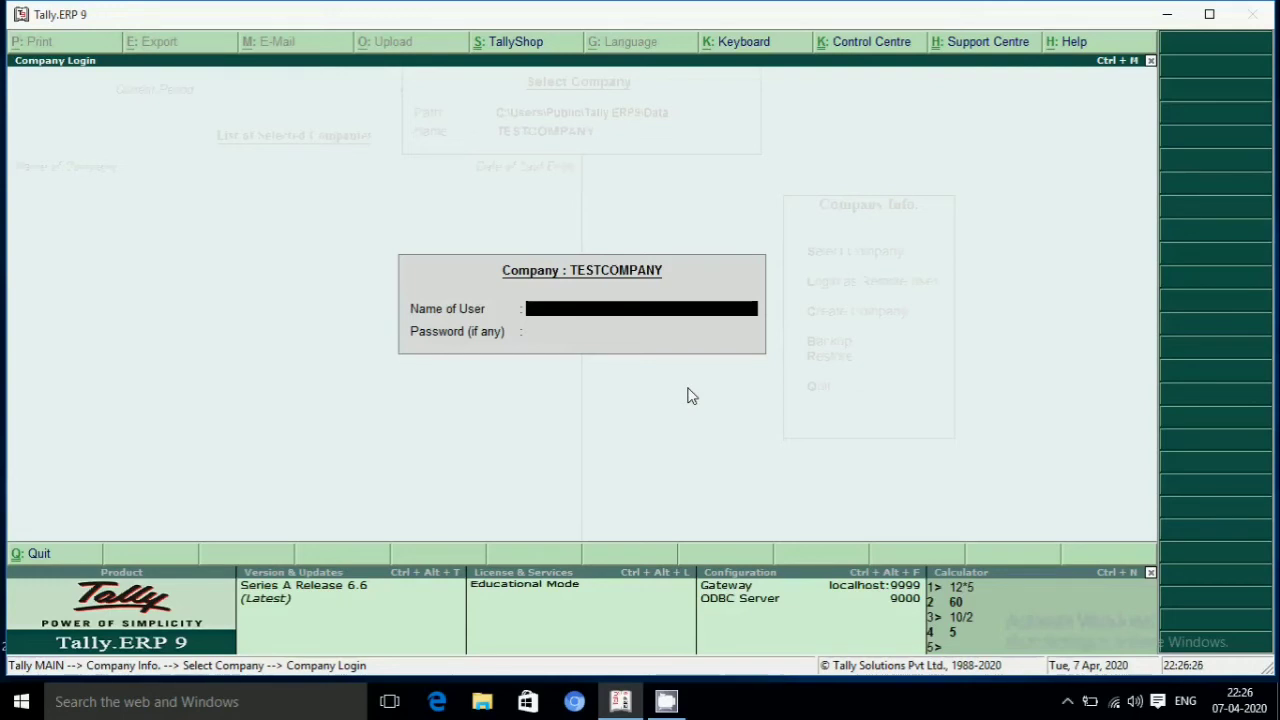
Enter the user name and password for TESTCOMPANY, re-entering the password once, and log in.
text(TES)
text(P)
key(BackSpace)
text(T)
key(Return)
text(***)
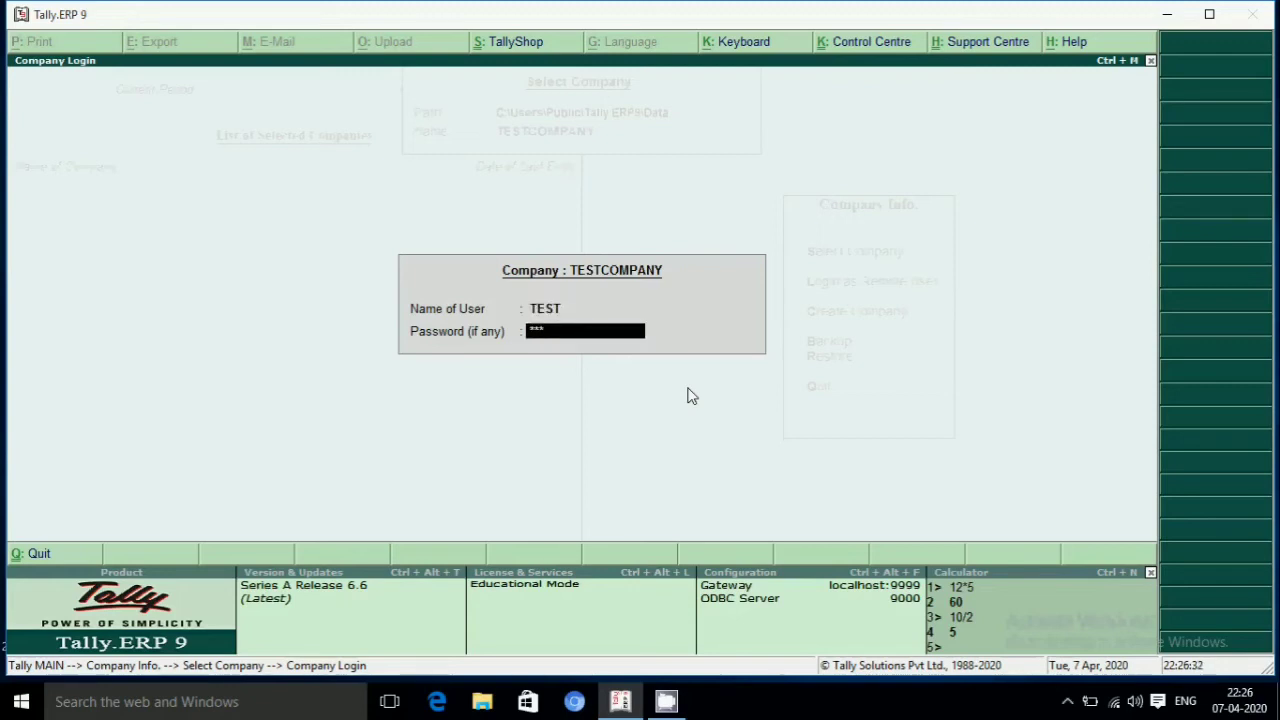
text(****)
key(Return)
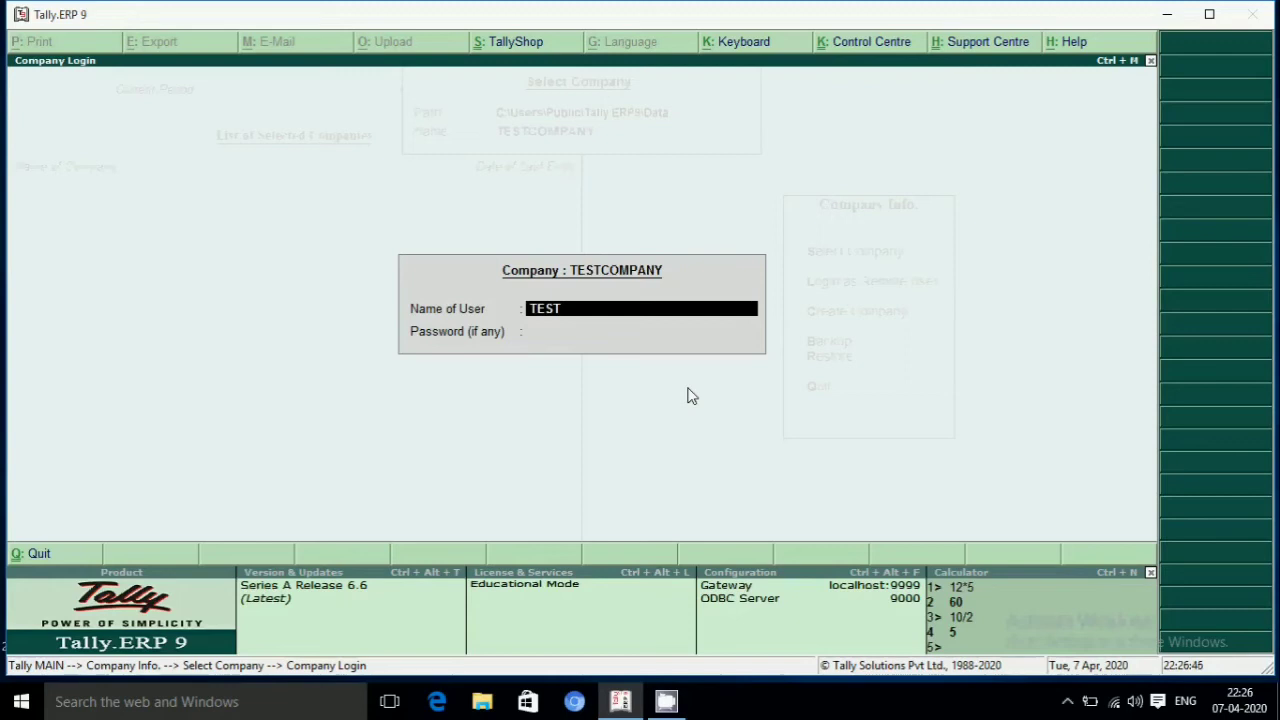
key(Return)
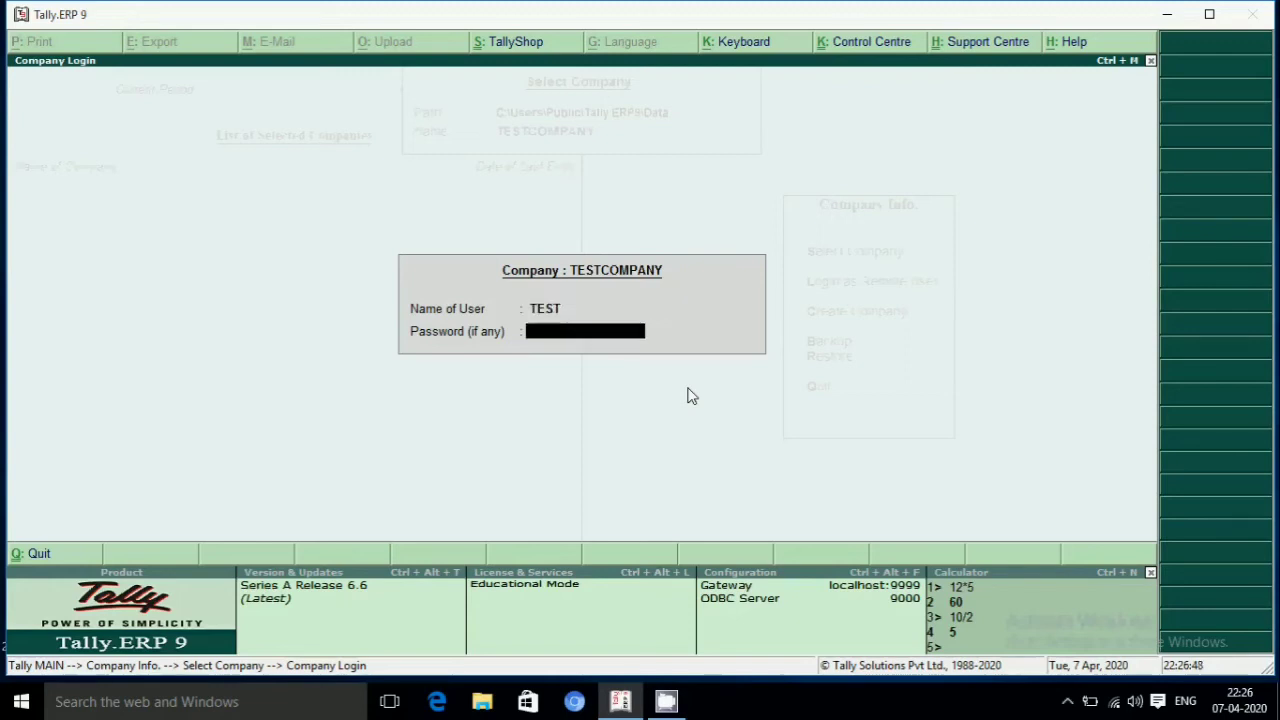
text(*******)
key(Return)
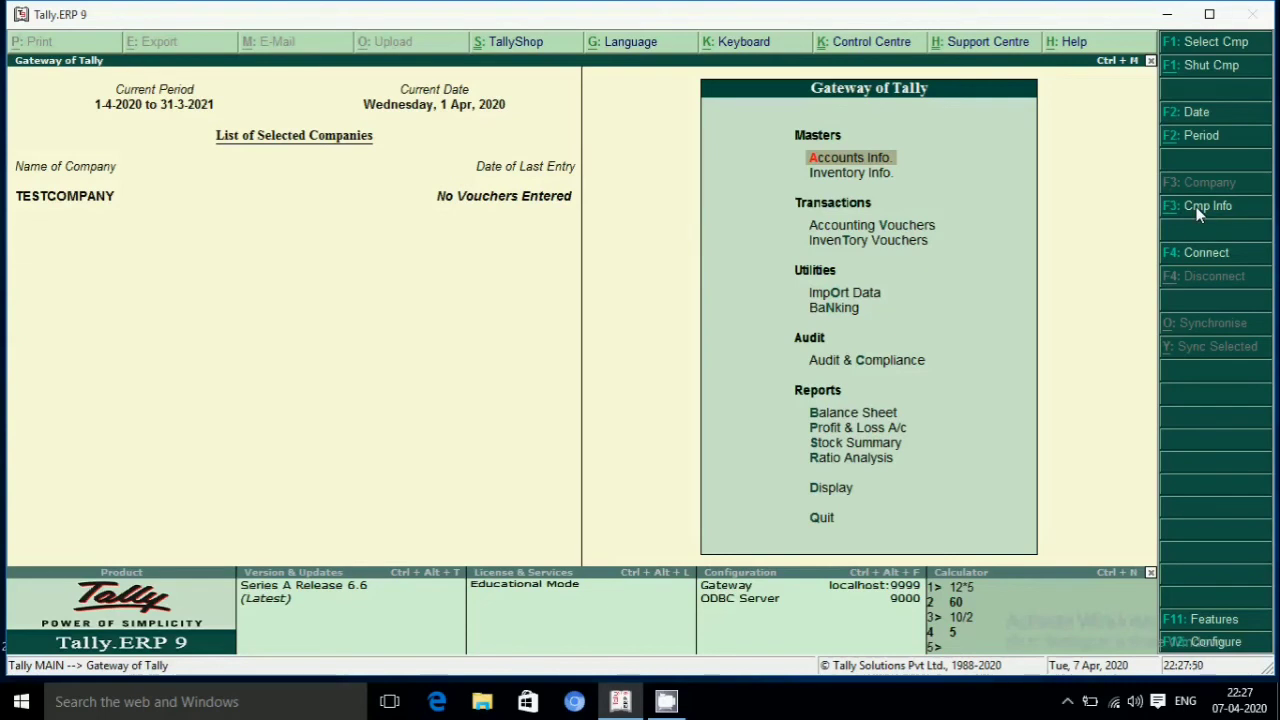
Choose Alter under F3: Cmp Info to list the companies available for alteration.
click(1197, 206)
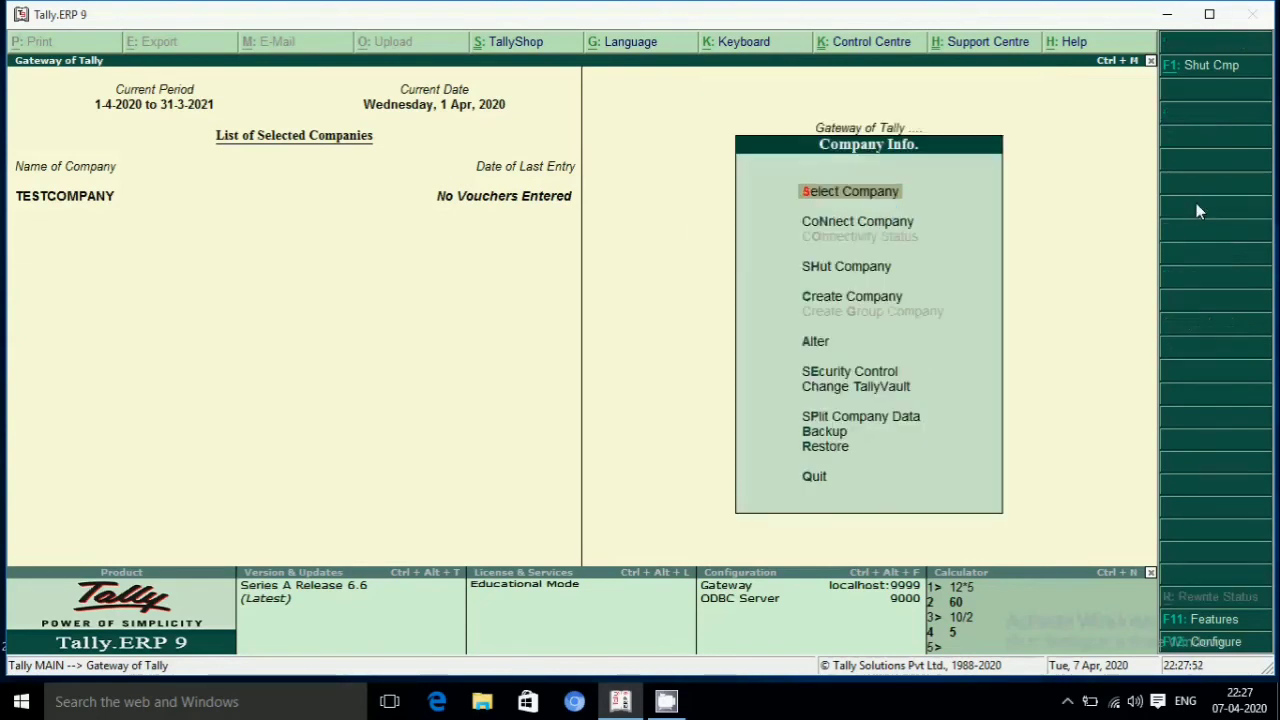
key(Down)
key(Down)
key(Down)
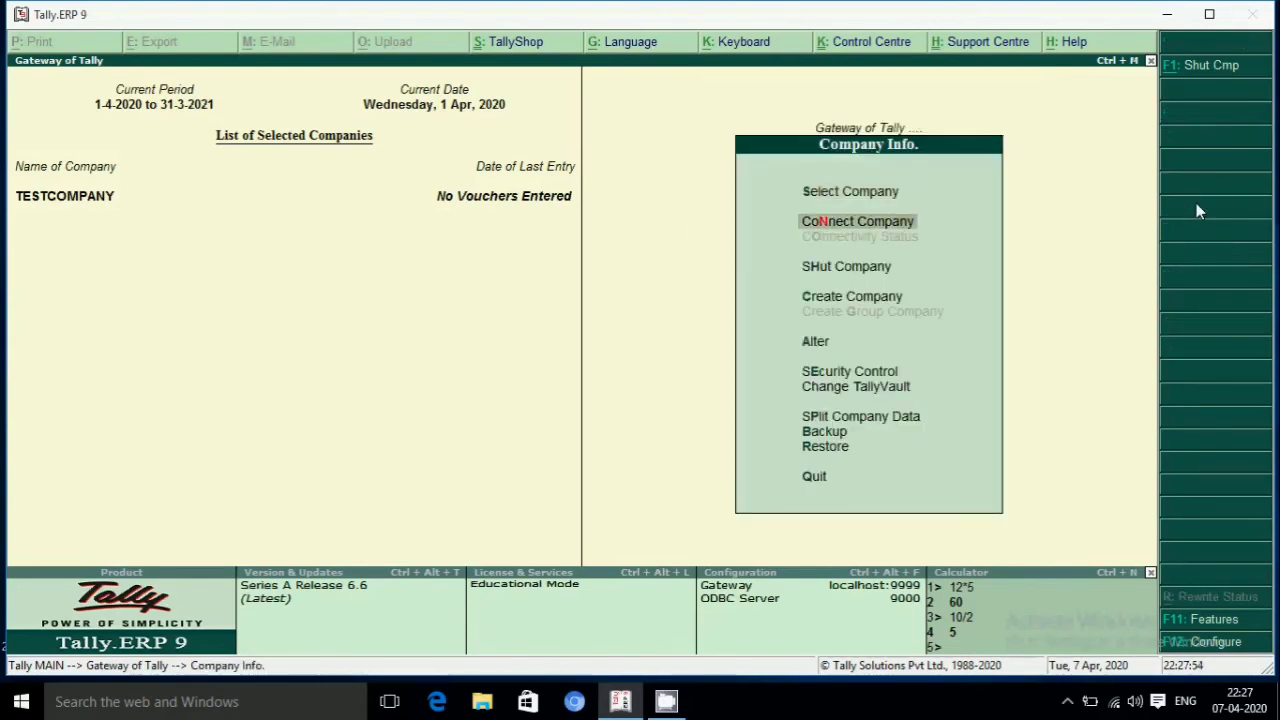
key(Down)
key(Down)
key(Up)
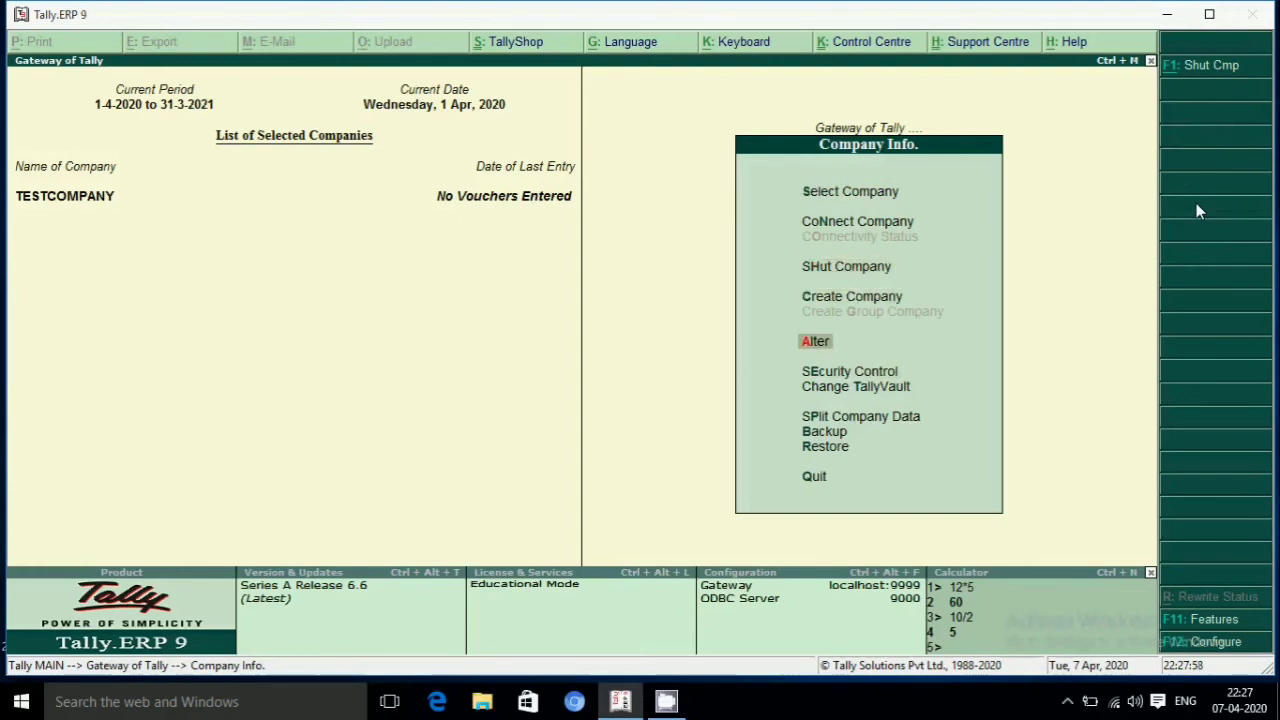
key(Return)
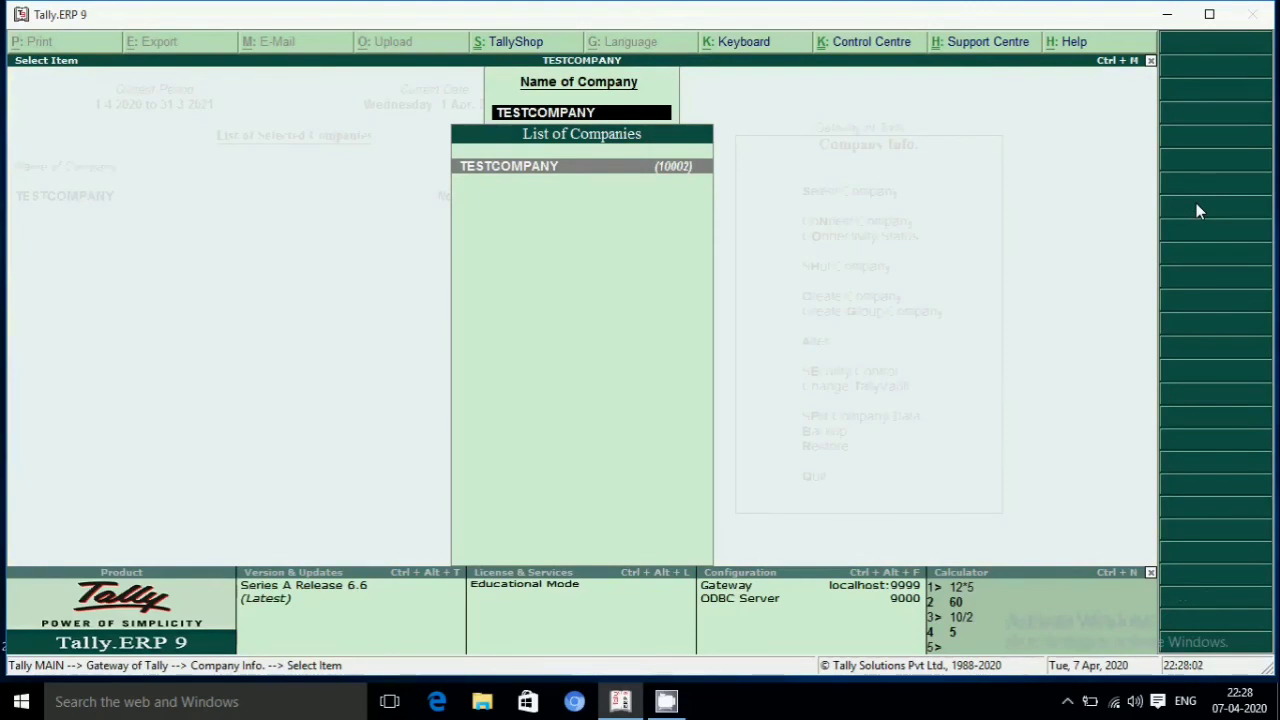
Pick TESTCOMPANY (10002) from the list of companies to alter.
key(Return)
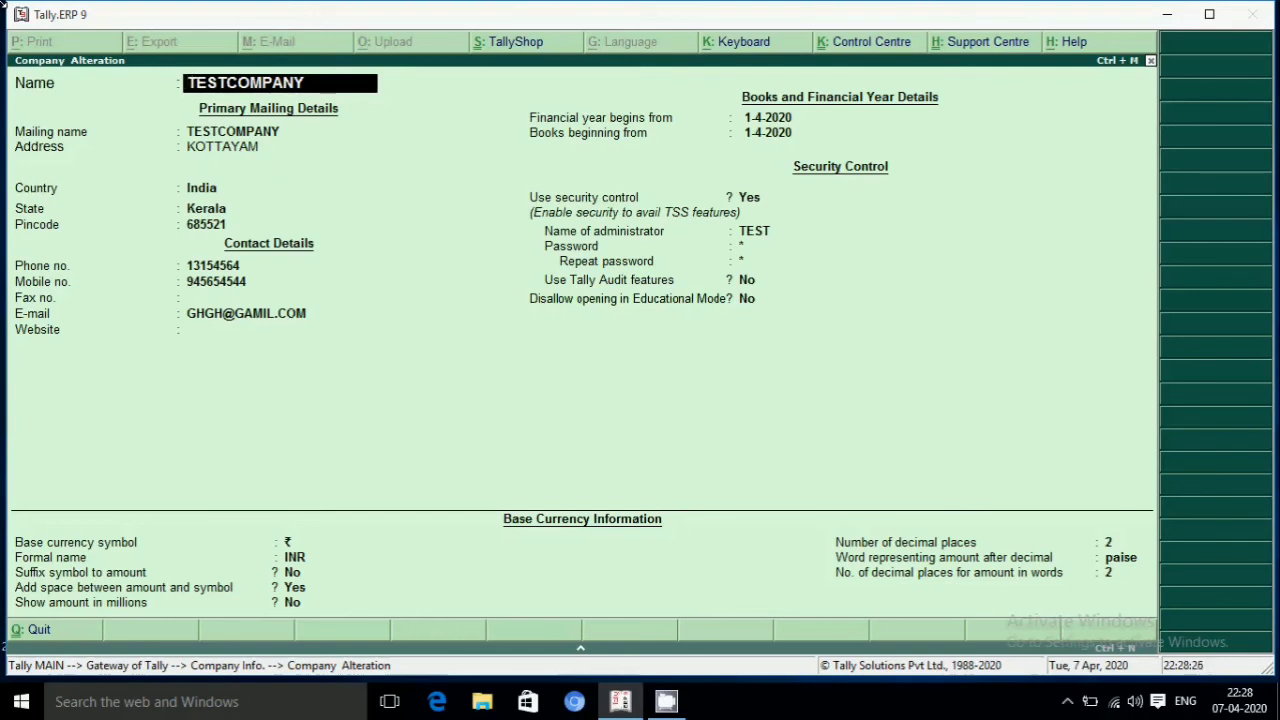
Request deletion of TESTCOMPANY with Alt+D and answer Yes to the first Delete? prompt.
key(alt+d)
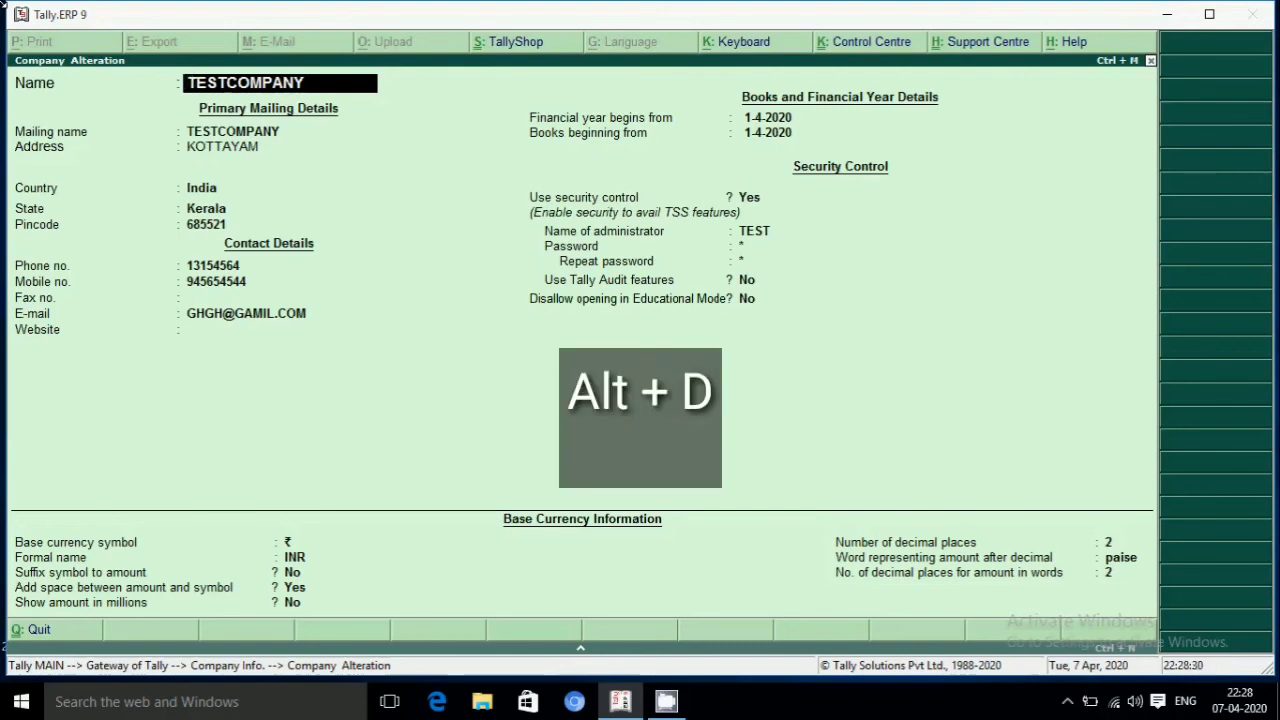
key(alt+d)
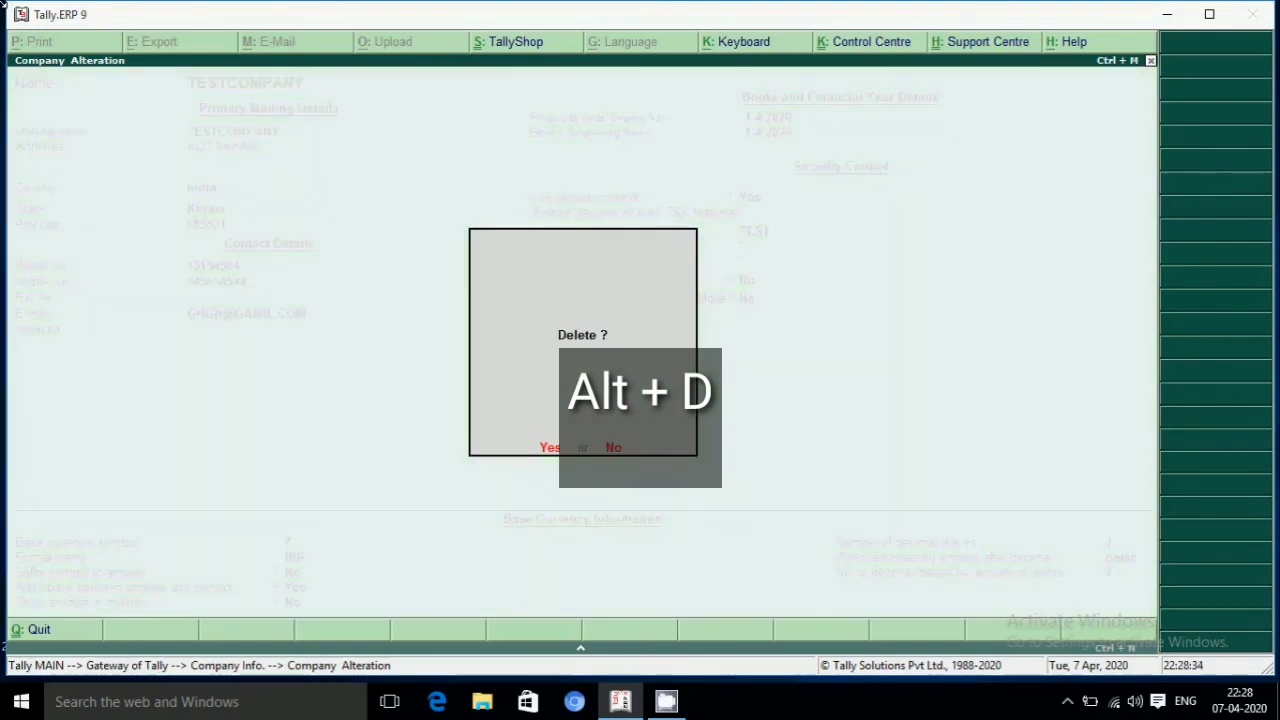
key(y)
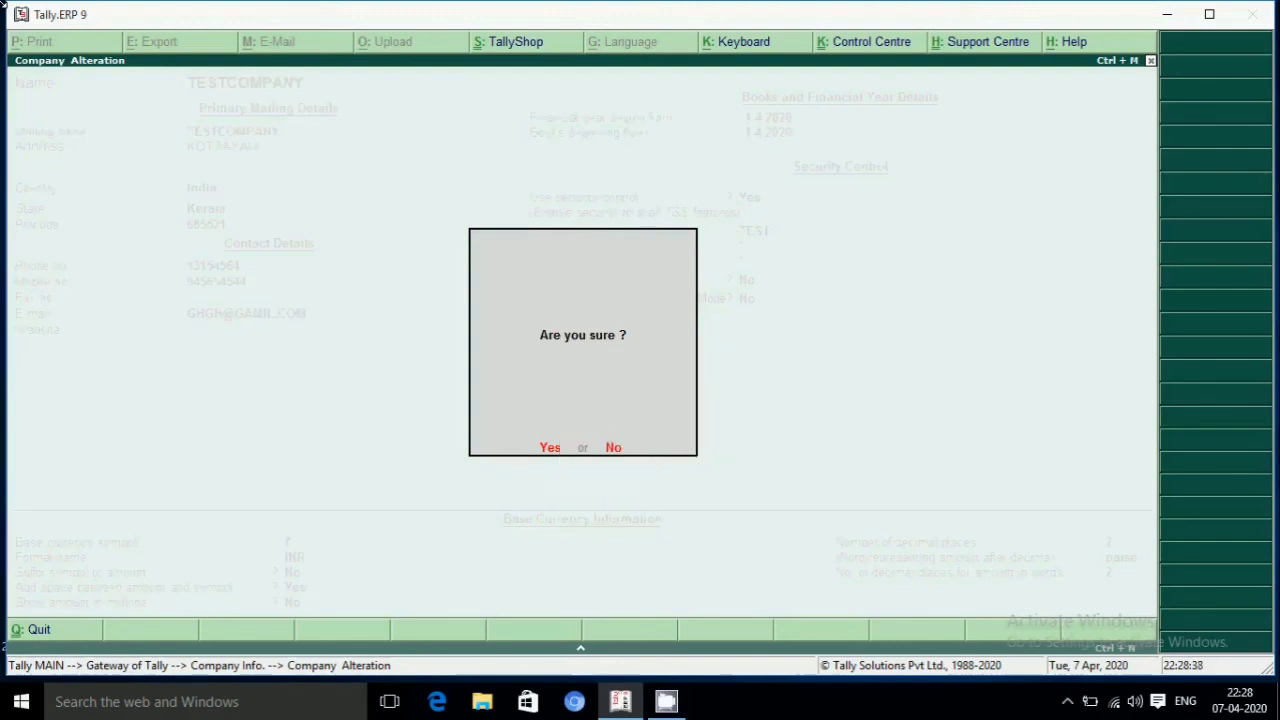